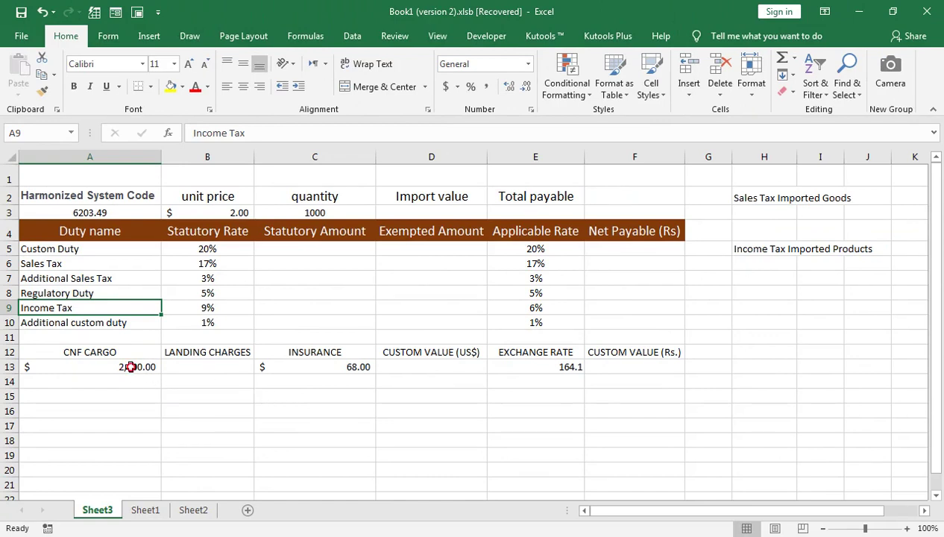
Rewrite the CNF cargo amount in A13 as quantity C3 times unit price B3, keeping $2,000.00
left_click(127, 367)
left_click(179, 367)
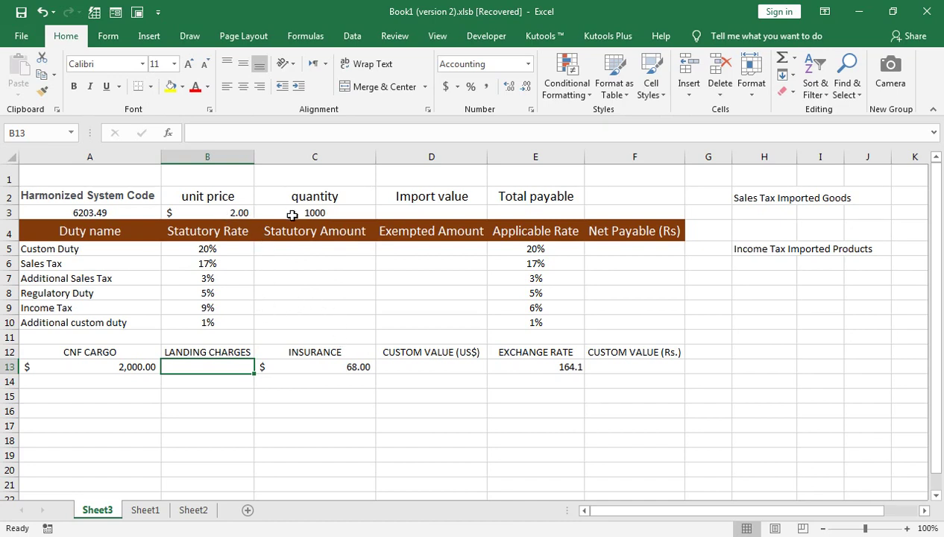
left_click(138, 366)
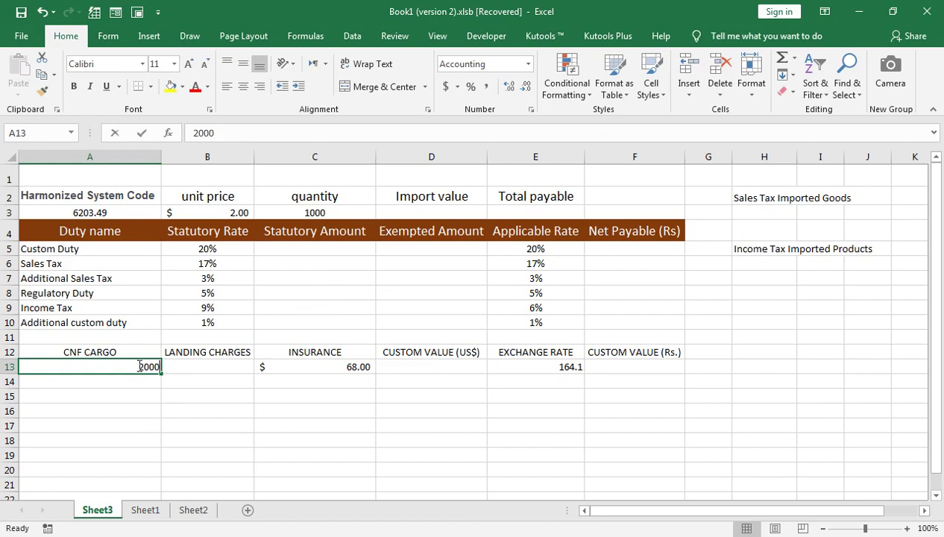
type("=")
left_click(313, 212)
type("*")
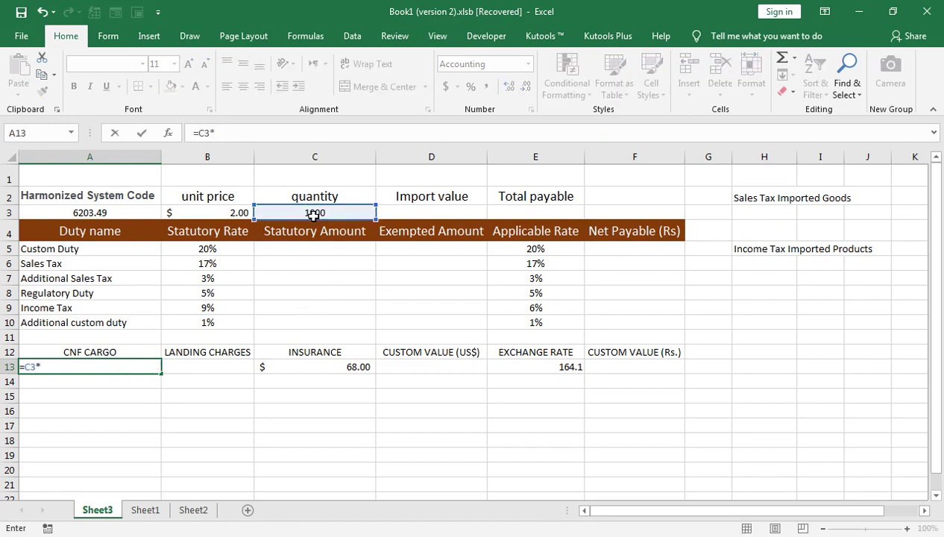
left_click(222, 213)
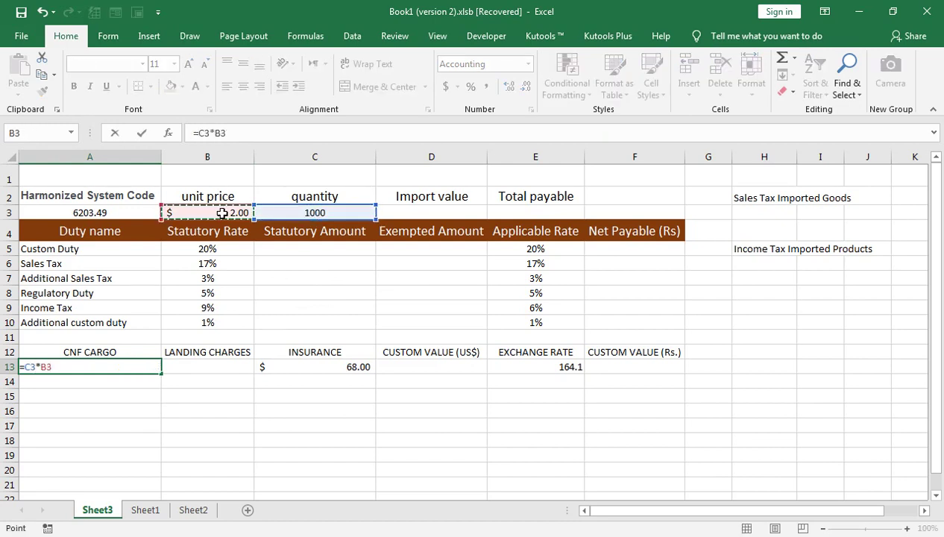
key("Return")
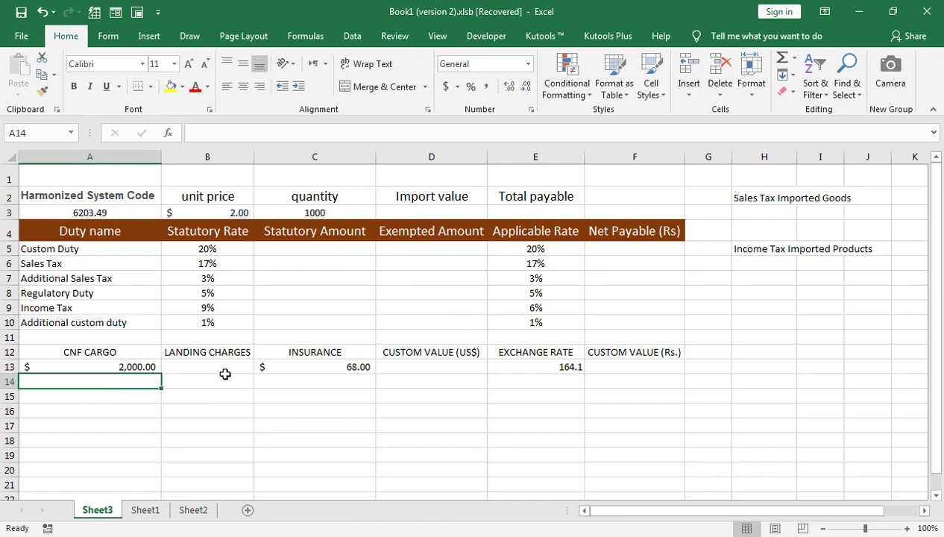
Enter =A13*1/100 in B13 so landing charges are 1% of CNF cargo ($20.00)
left_click(202, 369)
type("=")
left_click(148, 367)
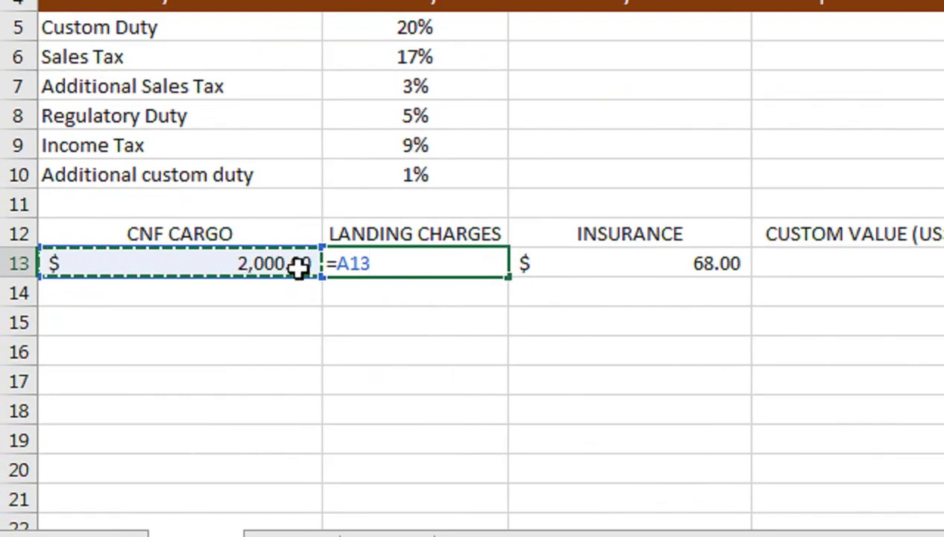
type("*1/100")
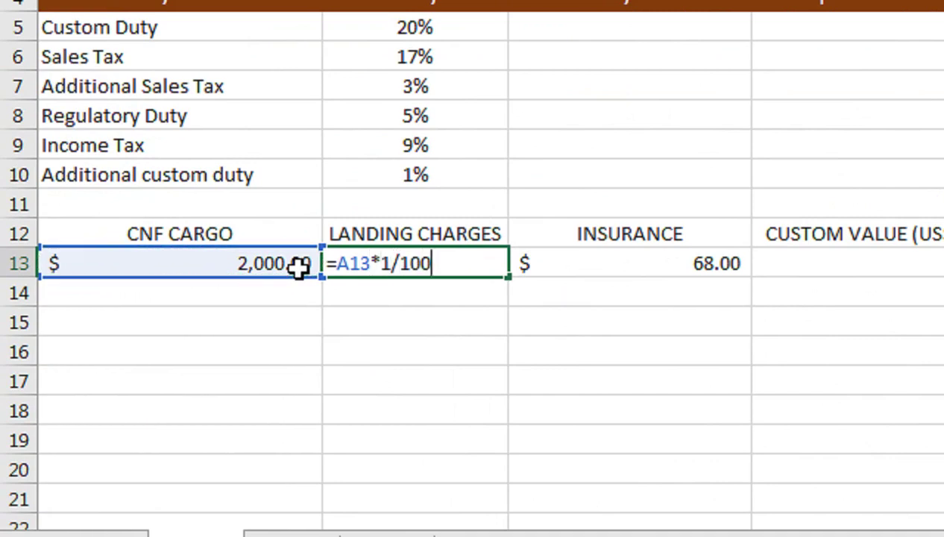
key("Return")
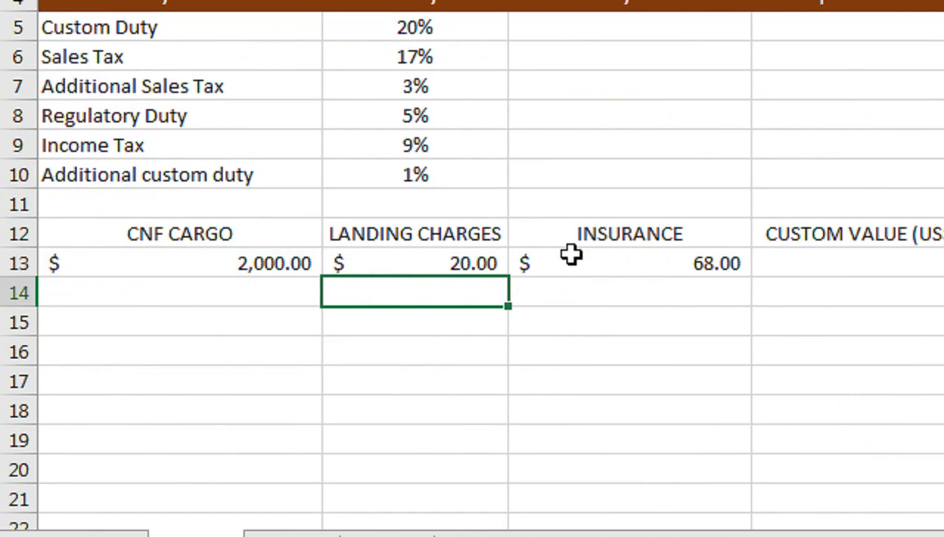
Set custom value (US$) in D13 to =A13+B13+C13, totalling $2,088.00
left_click(563, 257)
left_click(706, 243)
left_click(707, 258)
type("=")
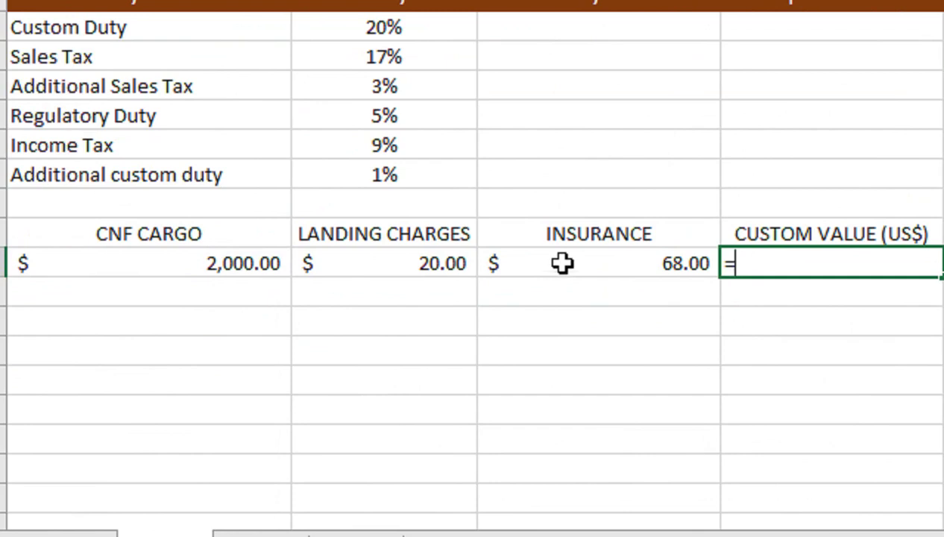
left_click(228, 265)
type("+")
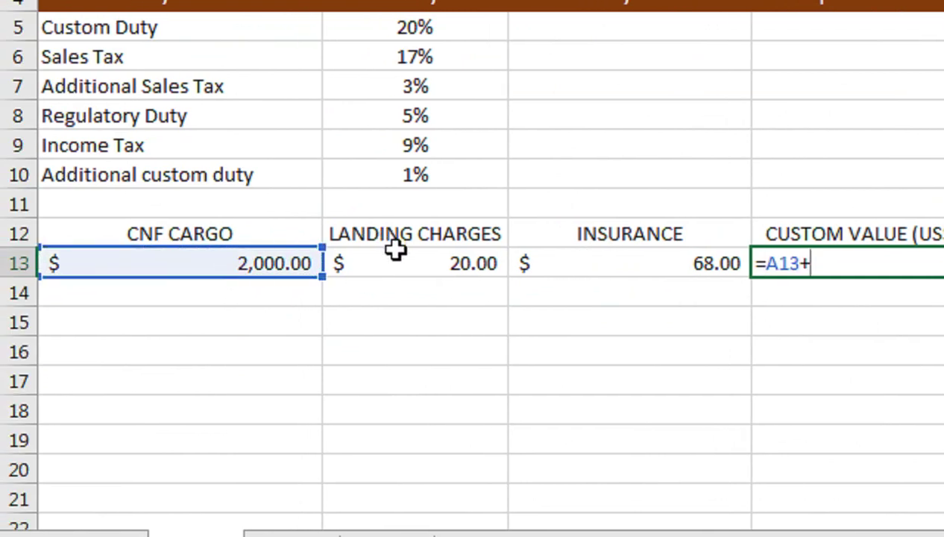
left_click(399, 253)
type("+")
left_click(567, 253)
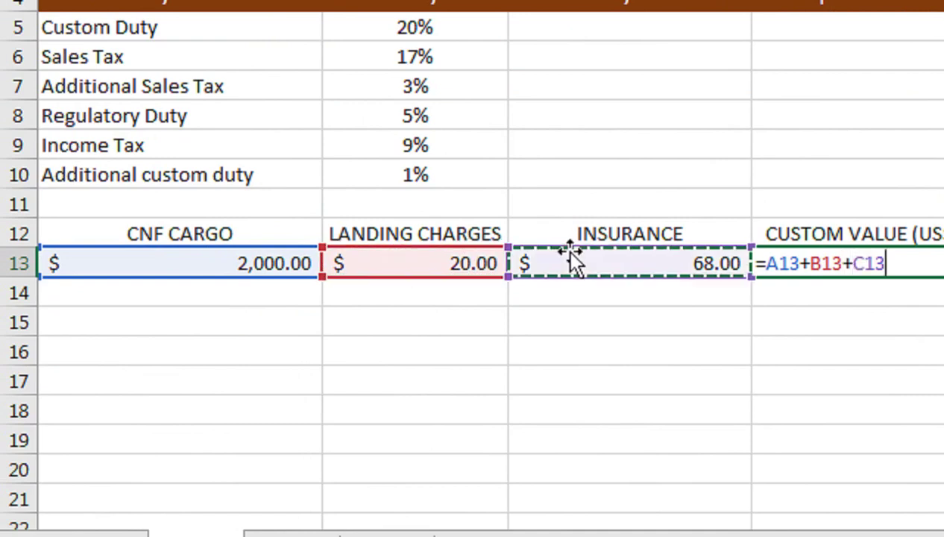
key("Return")
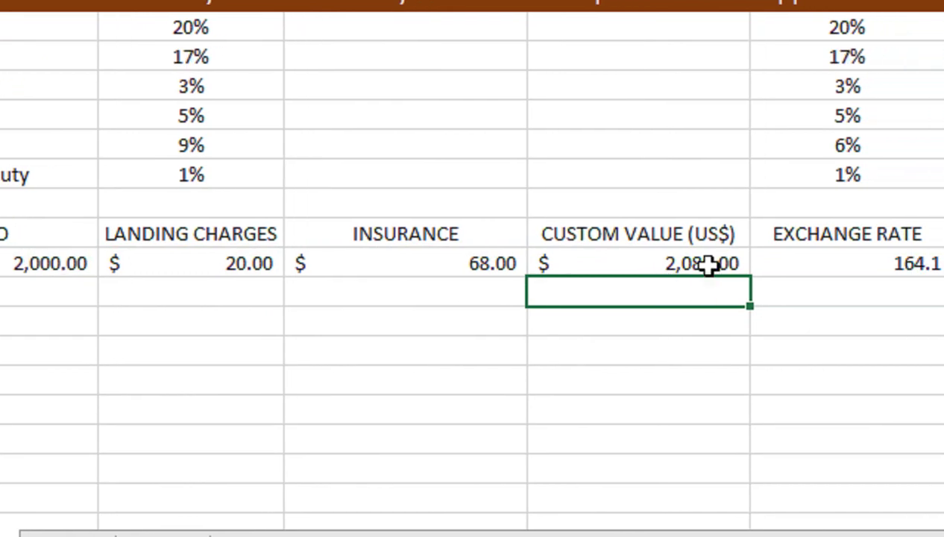
left_click(722, 274)
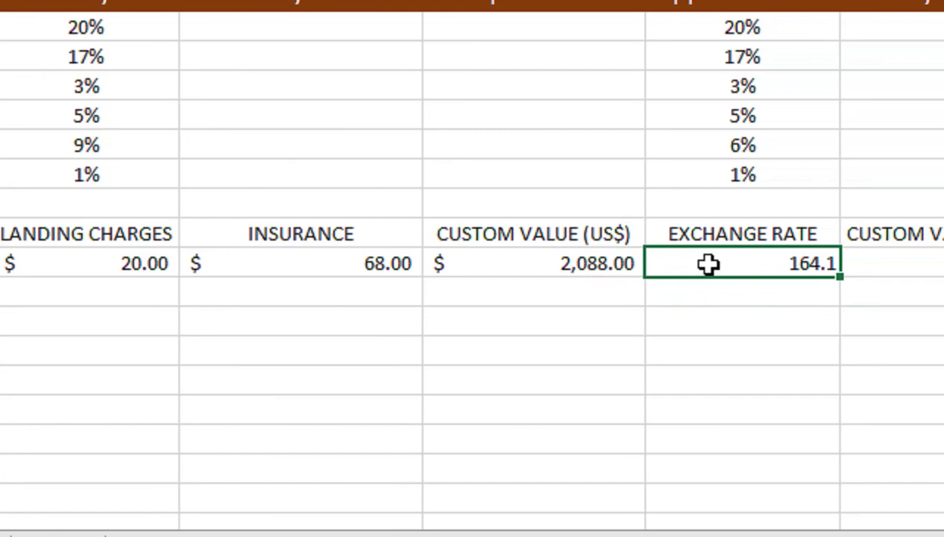
Enter =D13*E13 in F13, the US$ custom value times the 164.1 exchange rate
double_click(712, 272)
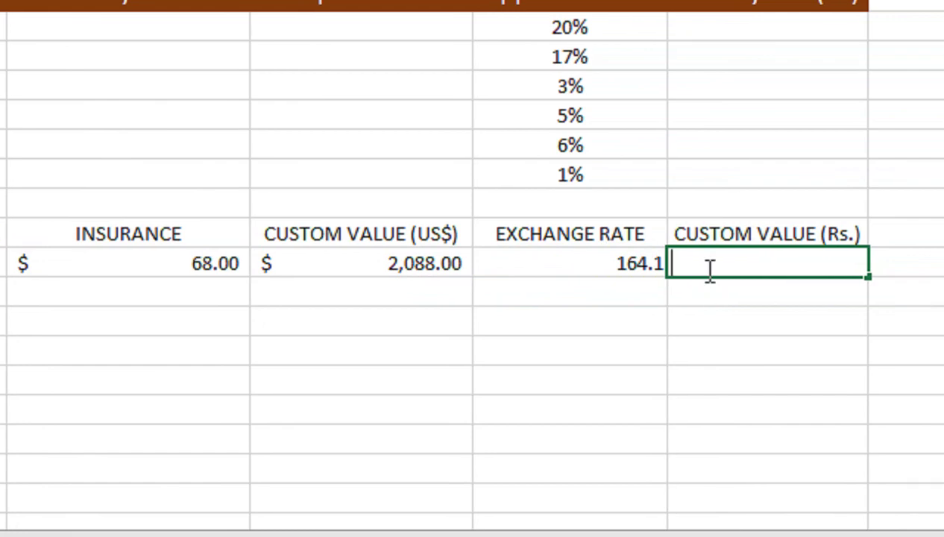
type("=")
left_click(410, 261)
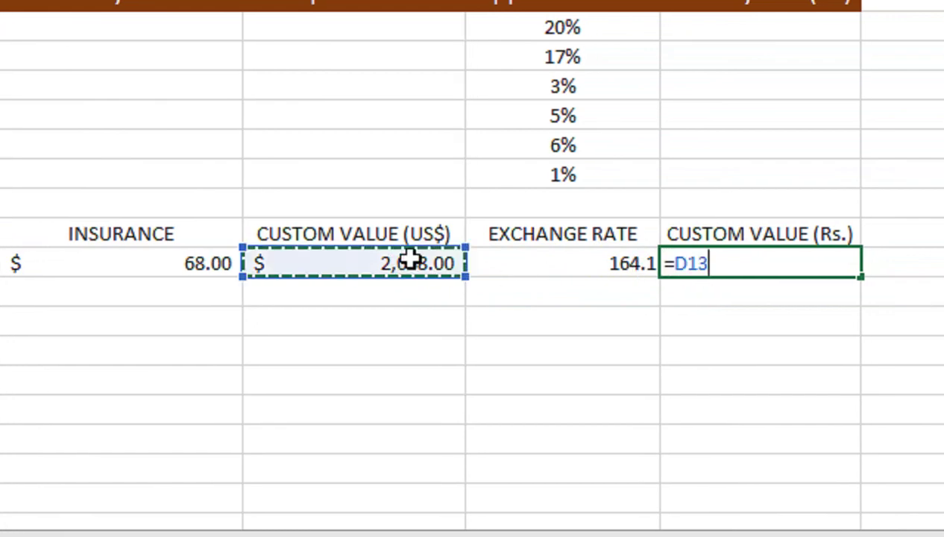
type("*")
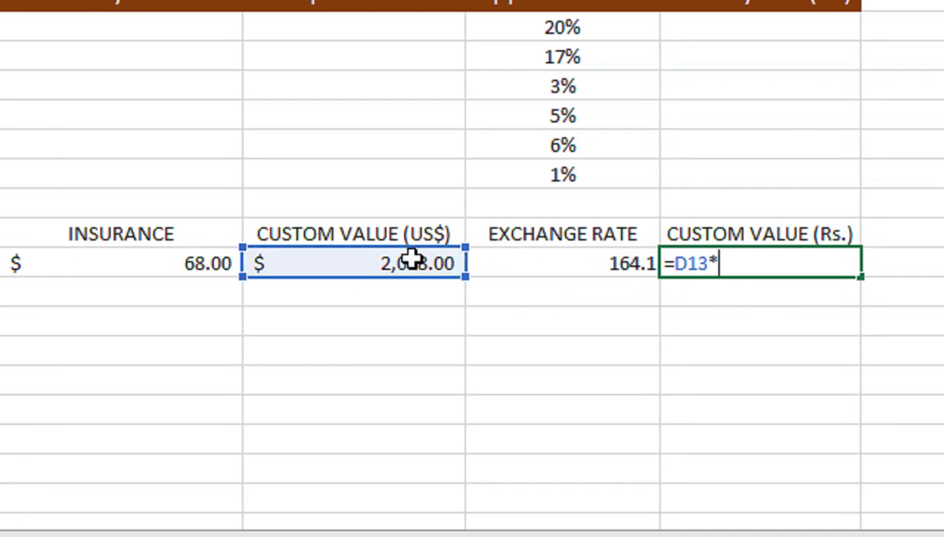
left_click(559, 261)
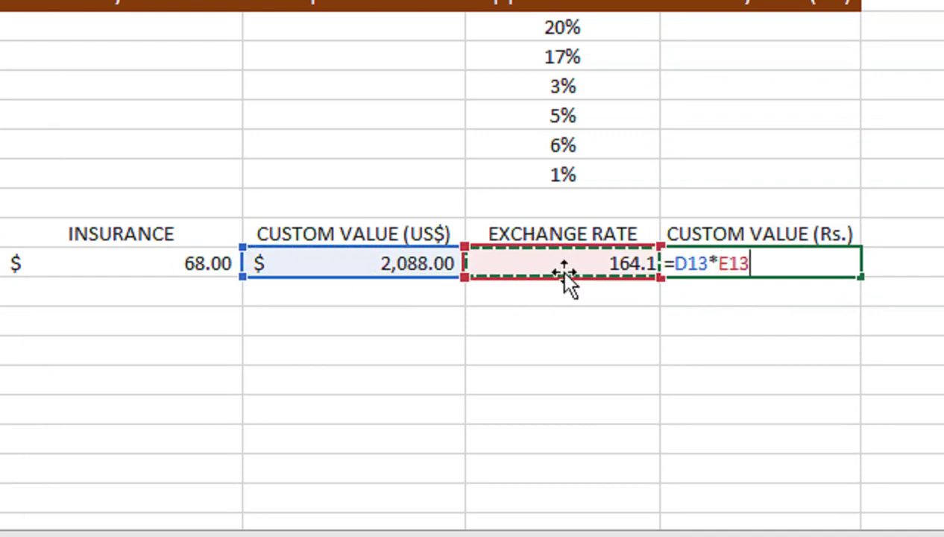
key("Return")
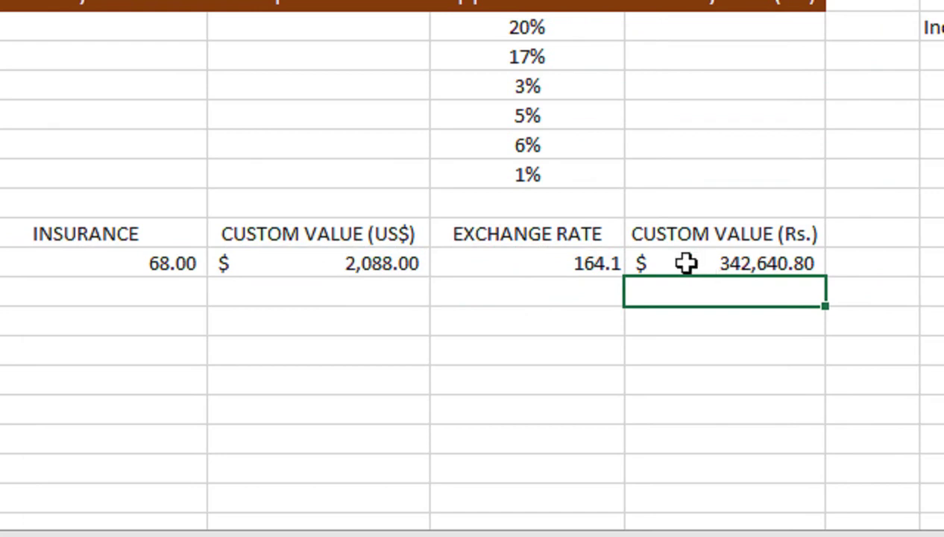
Apply the Number format to the rupee custom value in F13
left_click(684, 262)
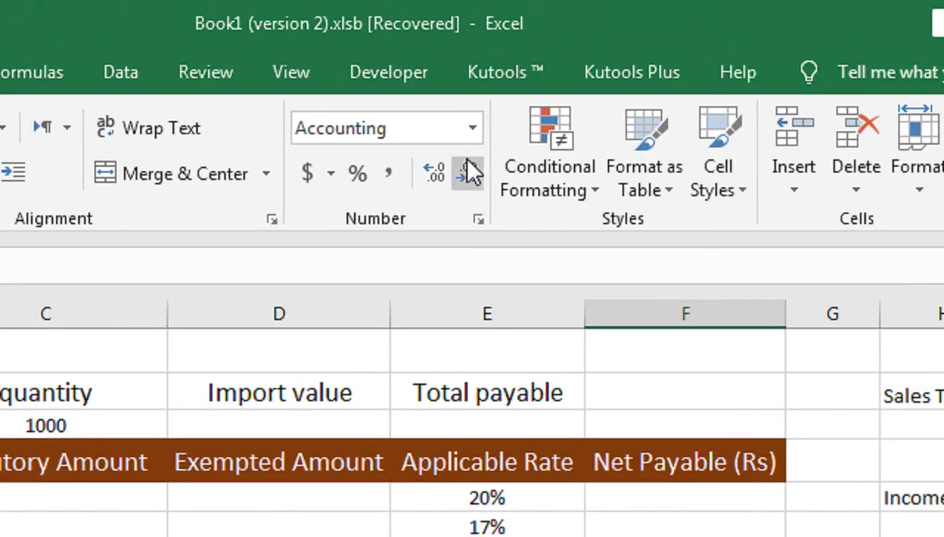
left_click(527, 67)
left_click(463, 177)
left_click(463, 179)
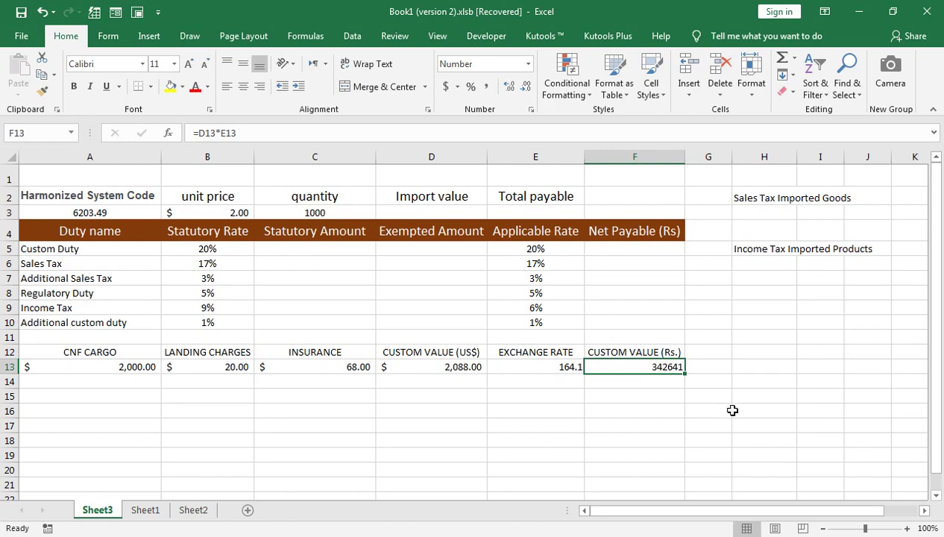
Link the import value in D3 to custom value (Rs.) with =F13
left_click(454, 215)
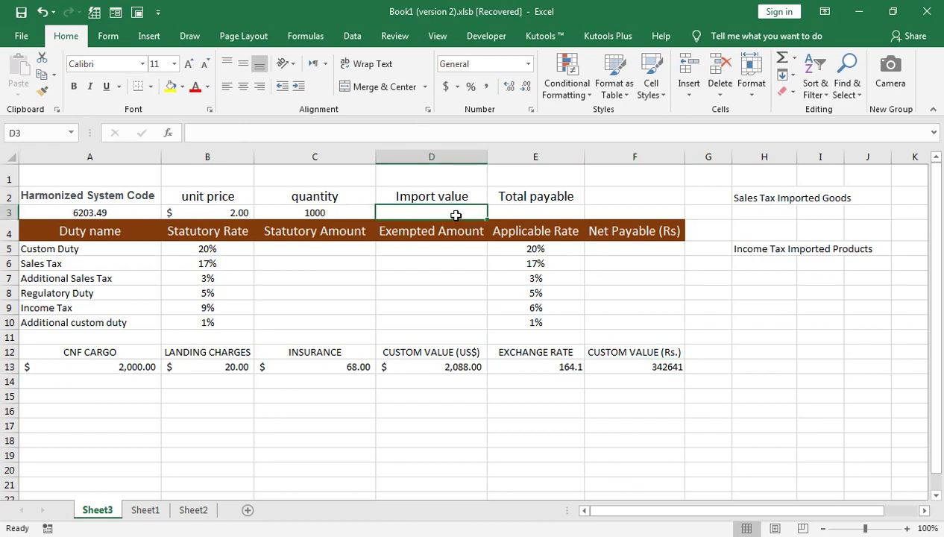
type("=")
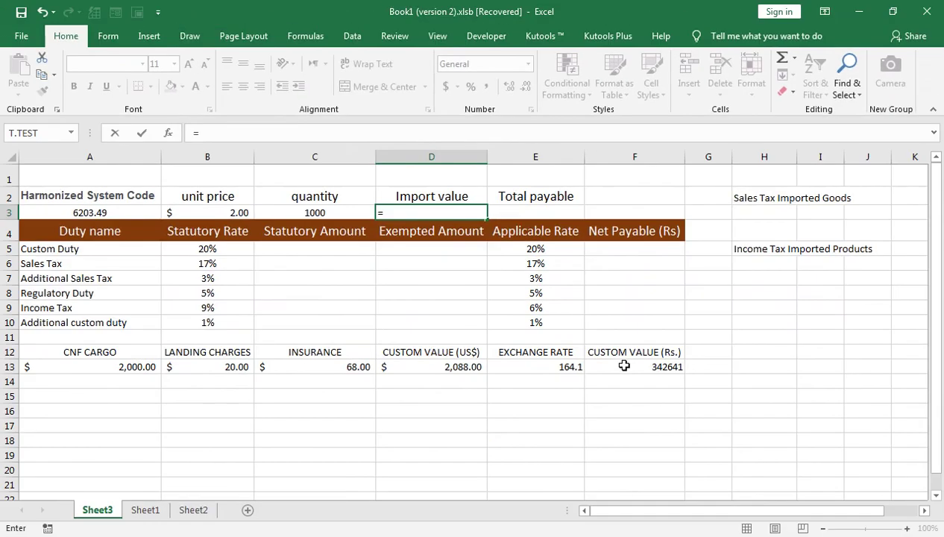
left_click(624, 367)
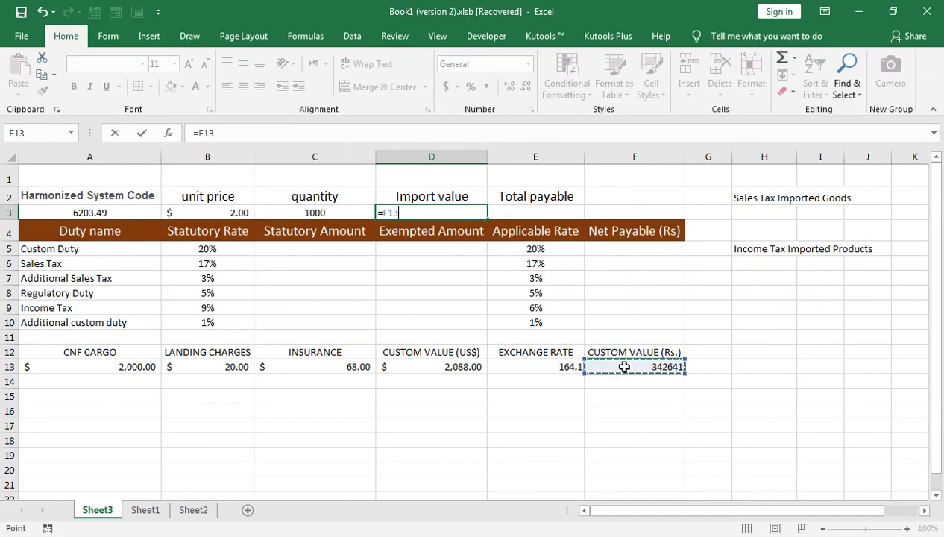
key("Return")
Apply Comma Style to D3 and F13 so both show 342,640.80
left_click(447, 212)
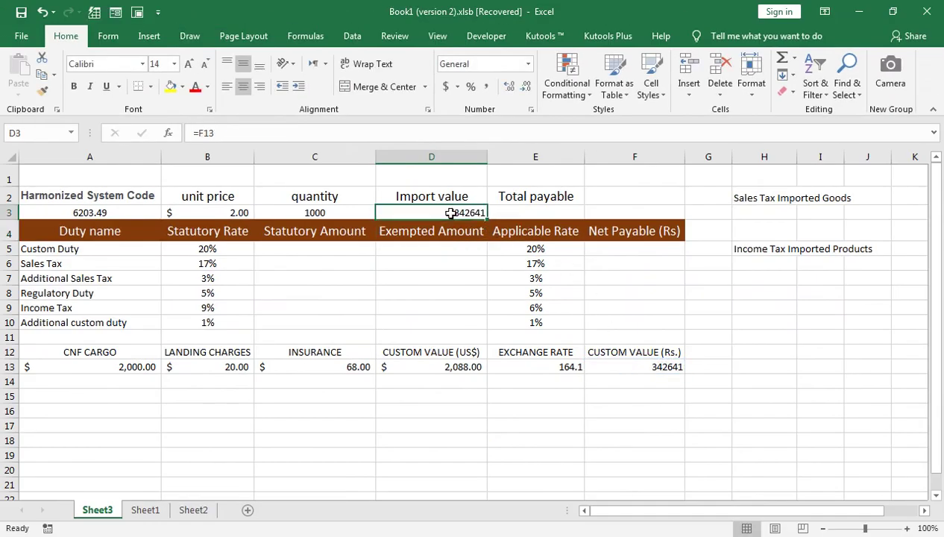
left_click(483, 88)
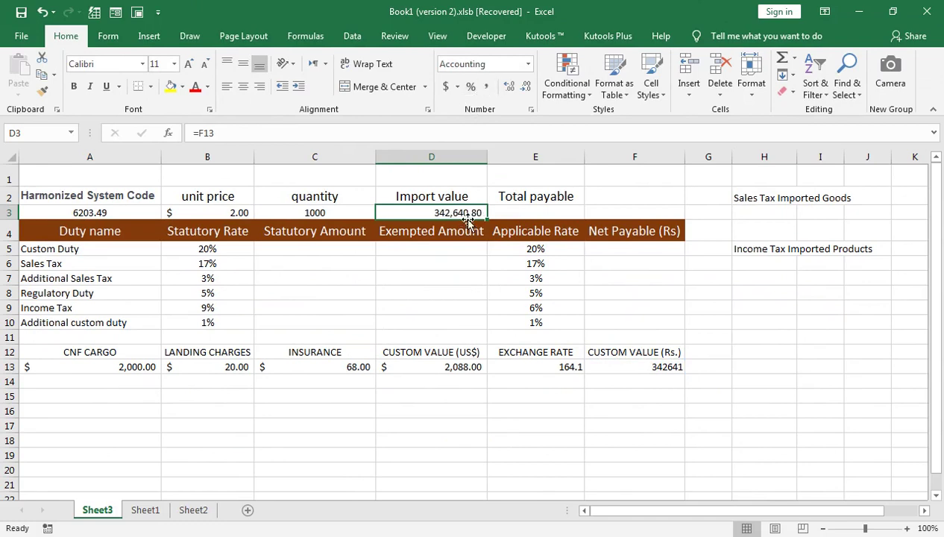
left_click(676, 367)
left_click(486, 87)
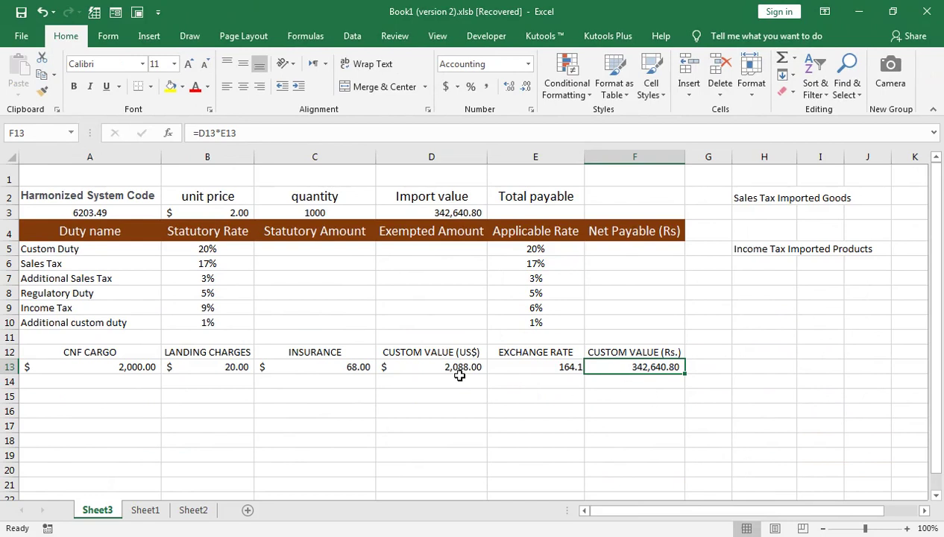
left_click(460, 379)
left_click(289, 253)
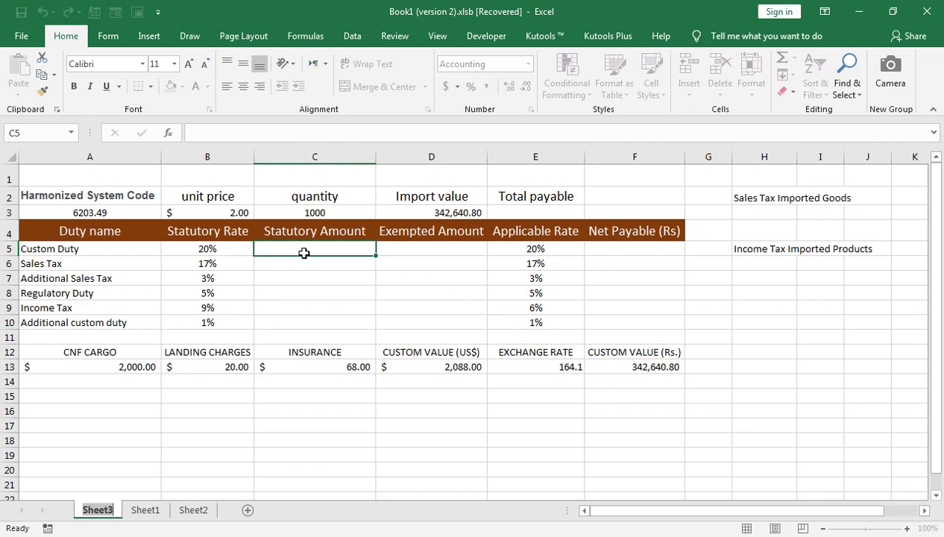
Clear the stray sheet-name edit and dismiss the invalid sheet name warning
type("=")
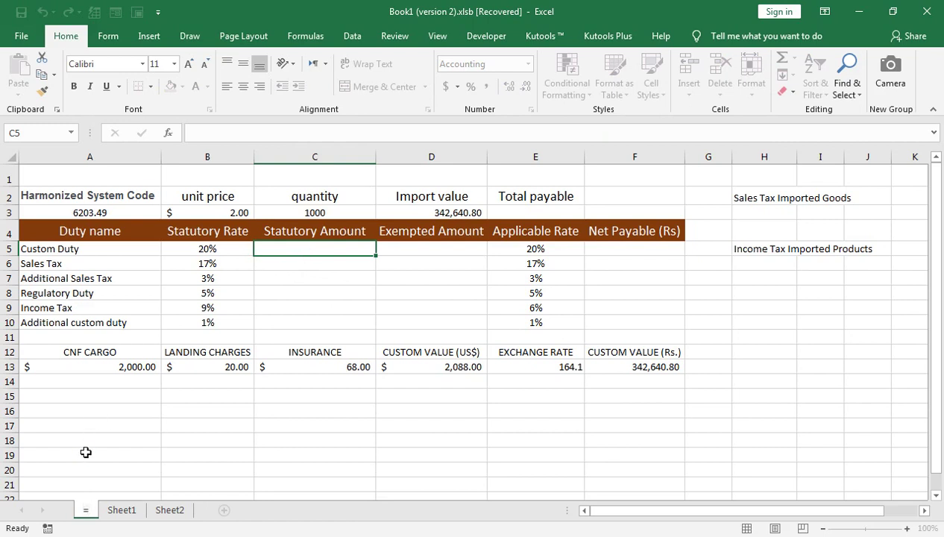
key("BackSpace")
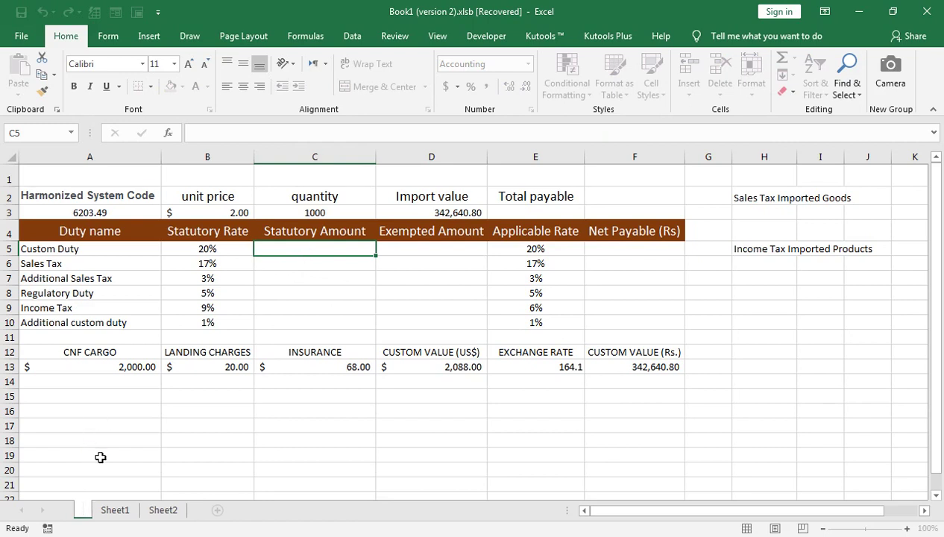
key("Return")
left_click(478, 343)
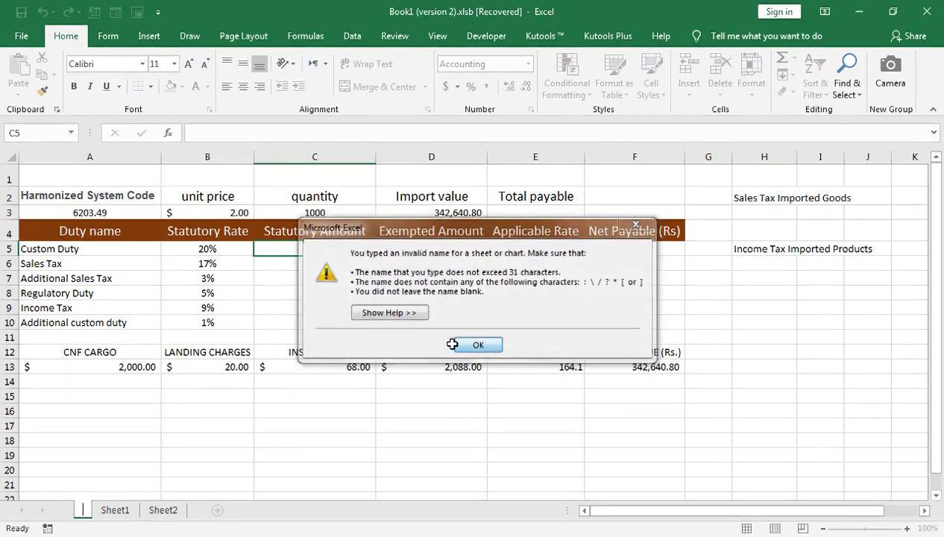
Enter =F13*B5 in C5 for Custom Duty and show it in General format (68528.16)
left_click(337, 246)
type("=")
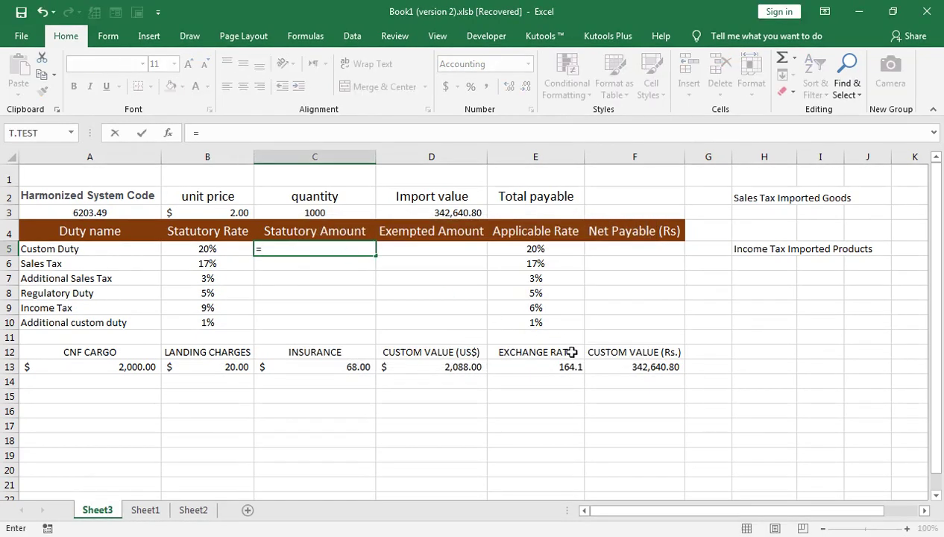
left_click(607, 367)
type("*")
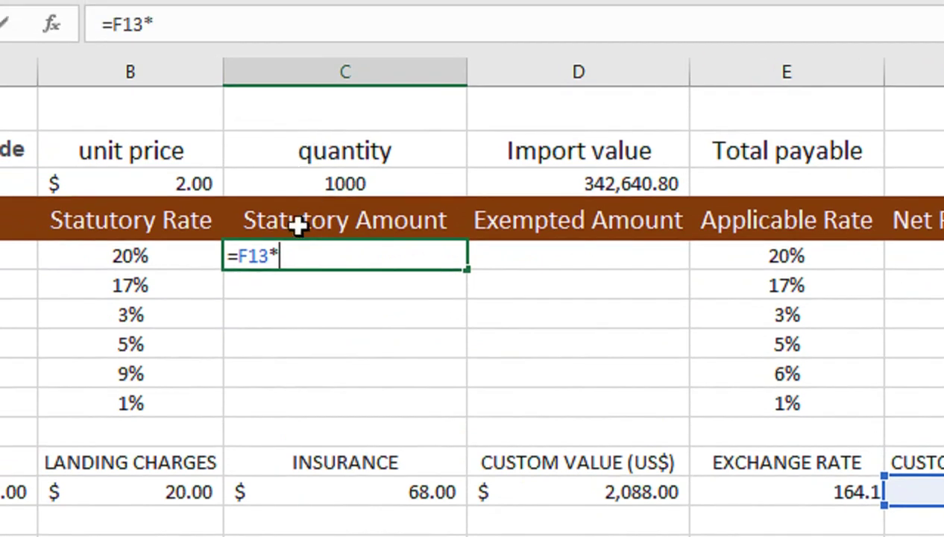
left_click(201, 250)
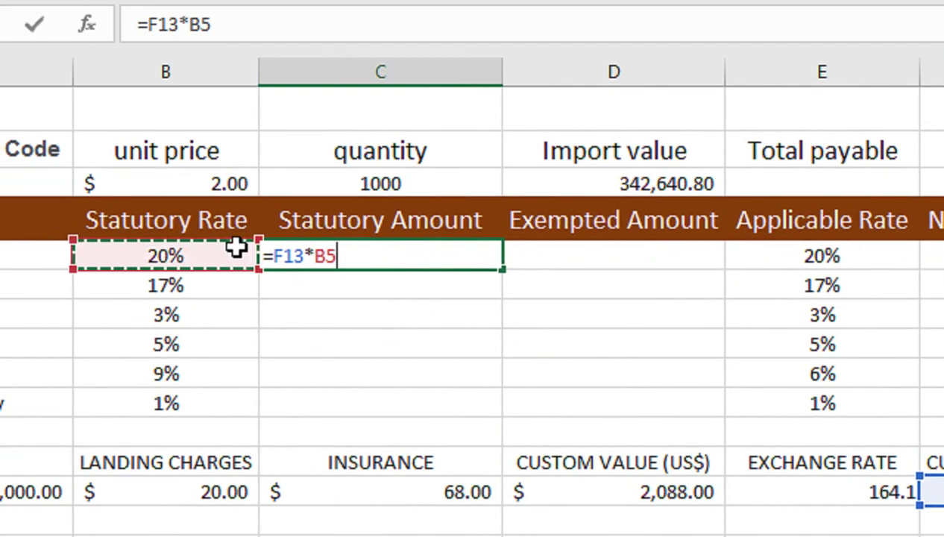
key("Return")
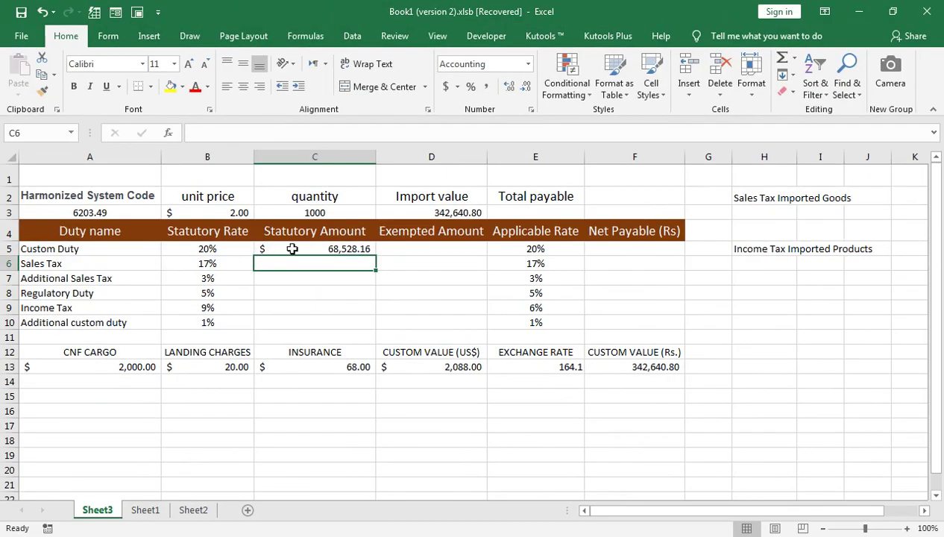
left_click(292, 249)
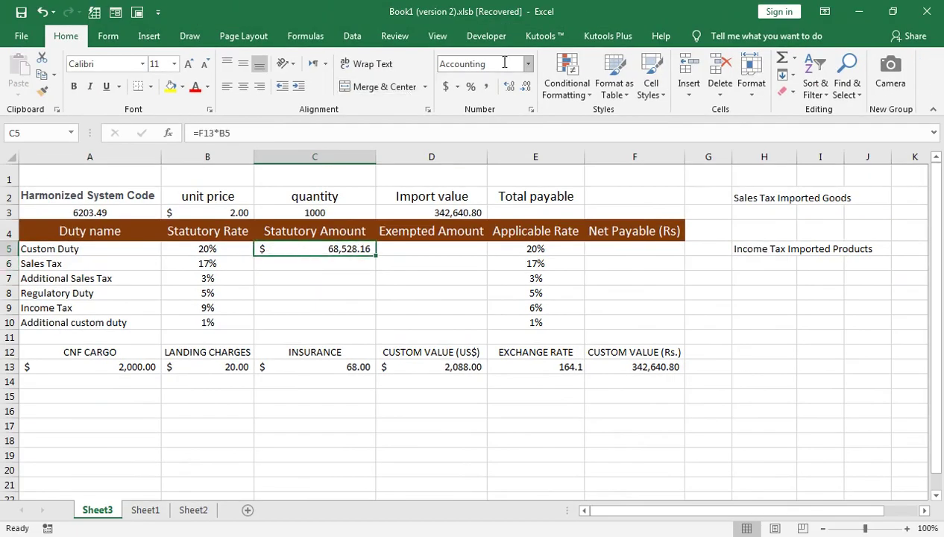
left_click(528, 65)
left_click(523, 81)
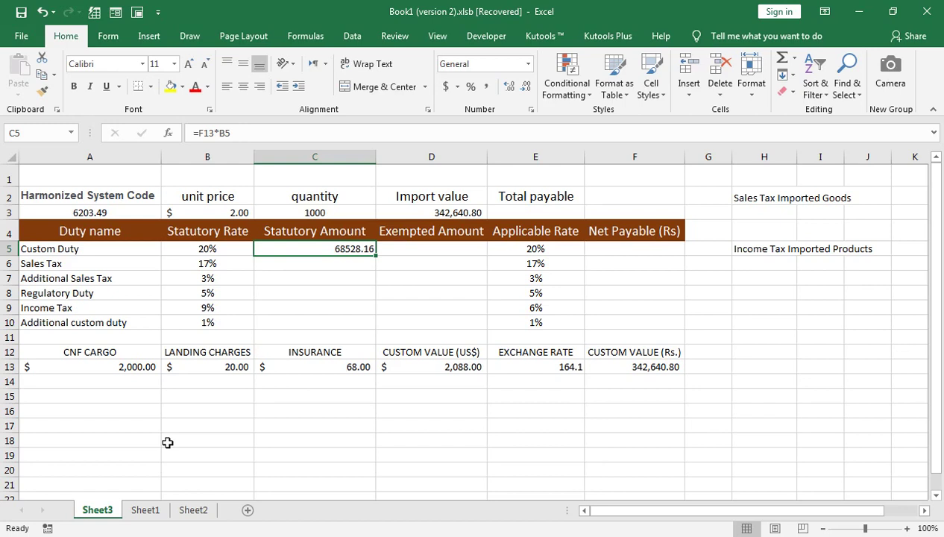
Enter =F13*B8 in C8 for the Regulatory Duty amount ($17,132.04)
key("Down")
key("Down")
key("Down")
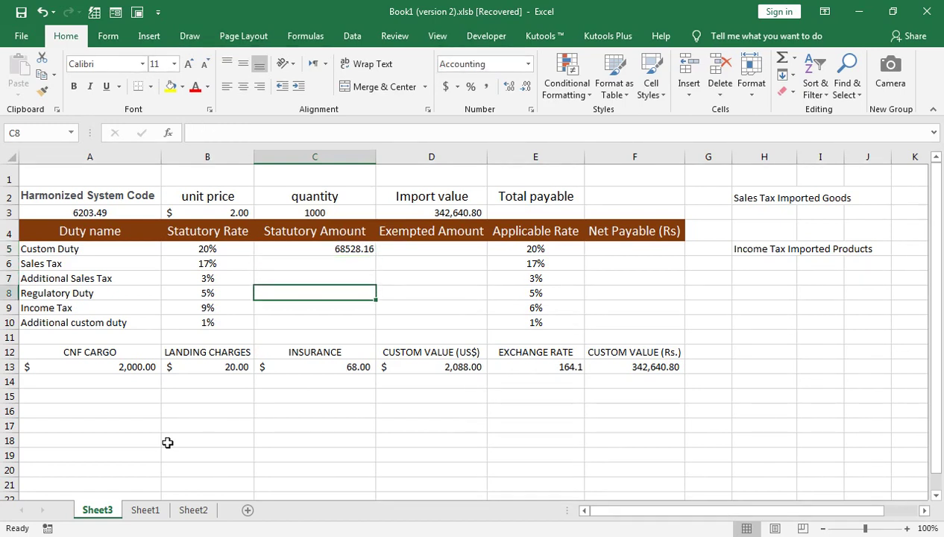
type("=")
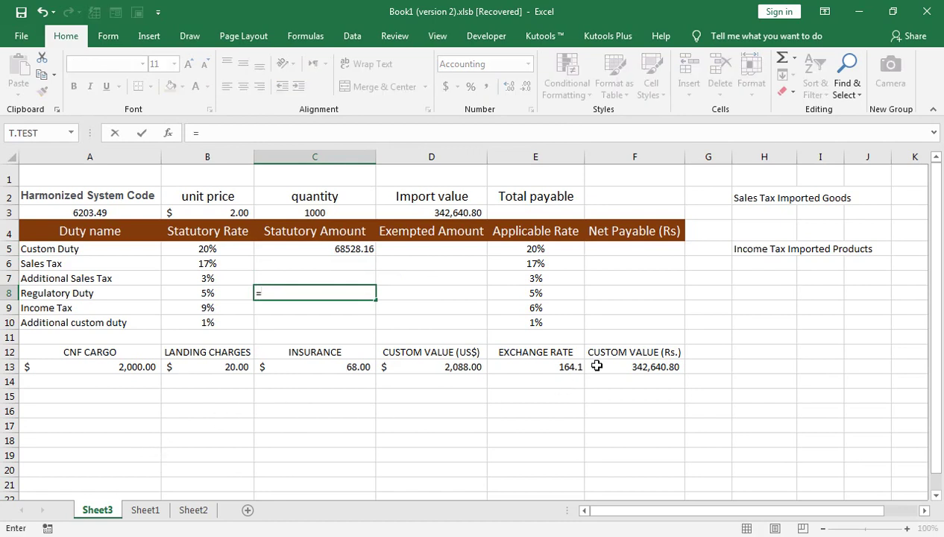
left_click(598, 366)
type("*")
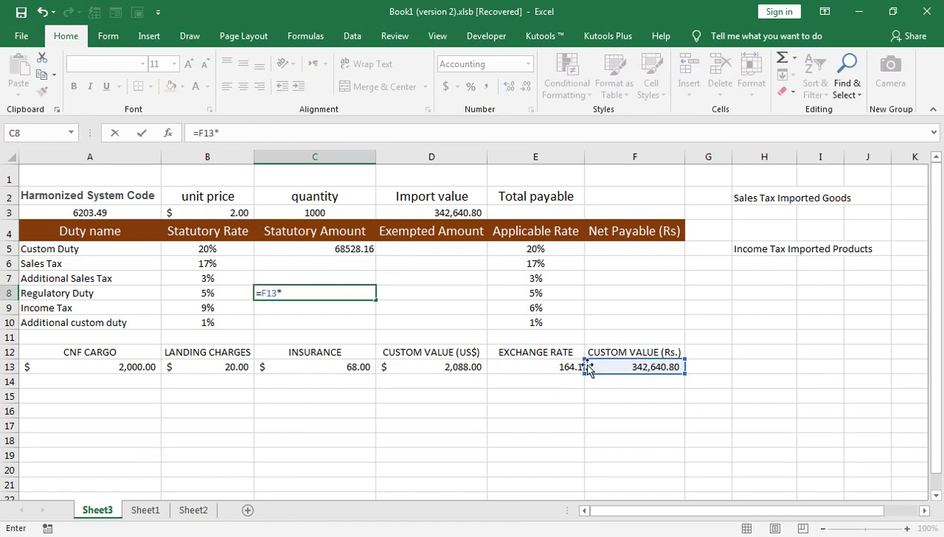
left_click(231, 295)
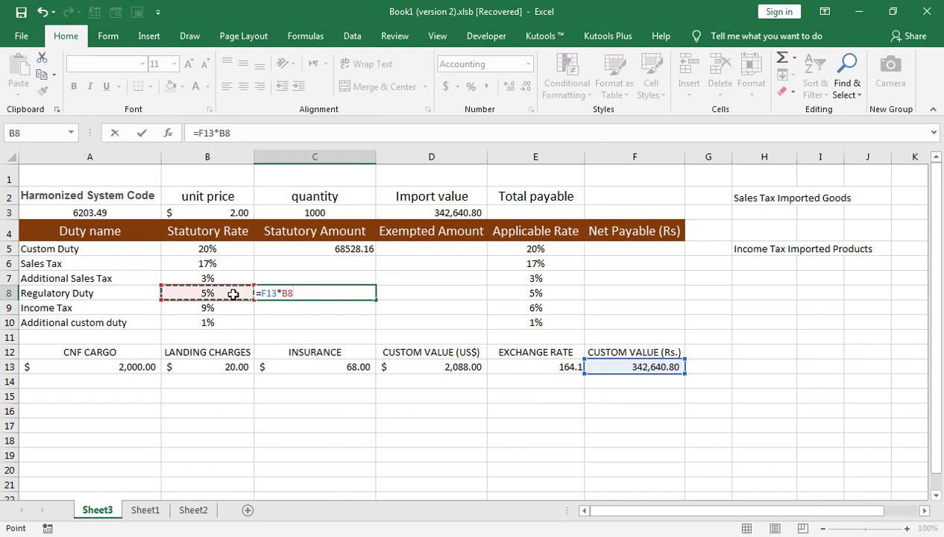
key("Return")
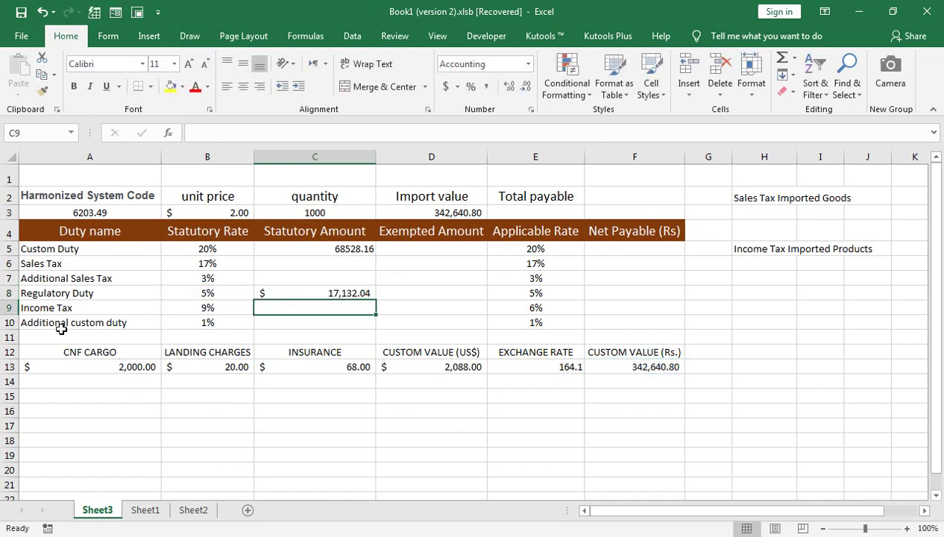
Enter =F13*B10 in C10 for the Additional custom duty amount ($3,426.41)
left_click(277, 323)
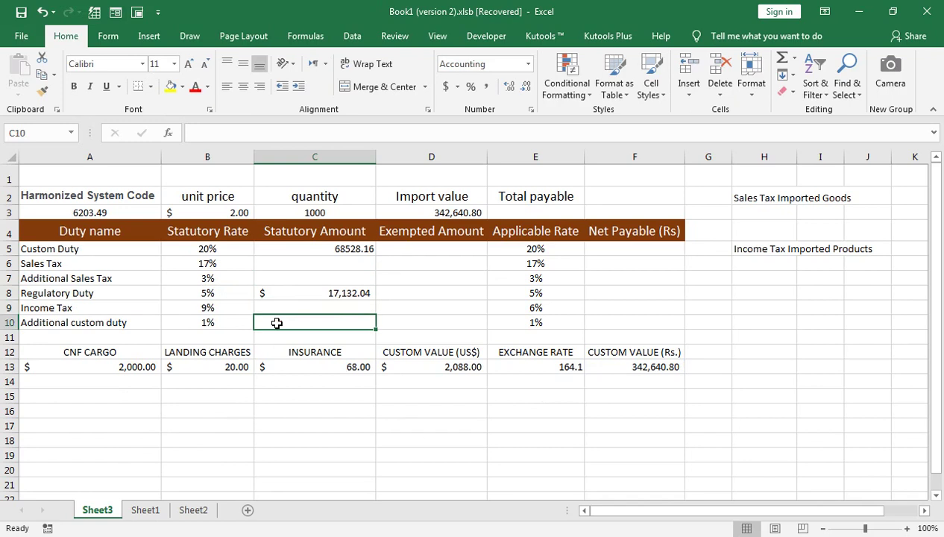
type("=")
left_click(610, 369)
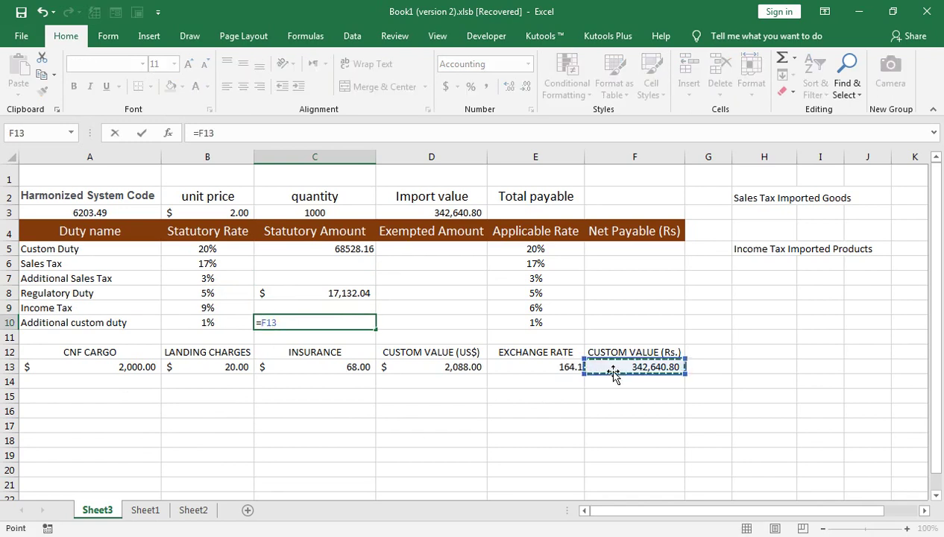
type("*")
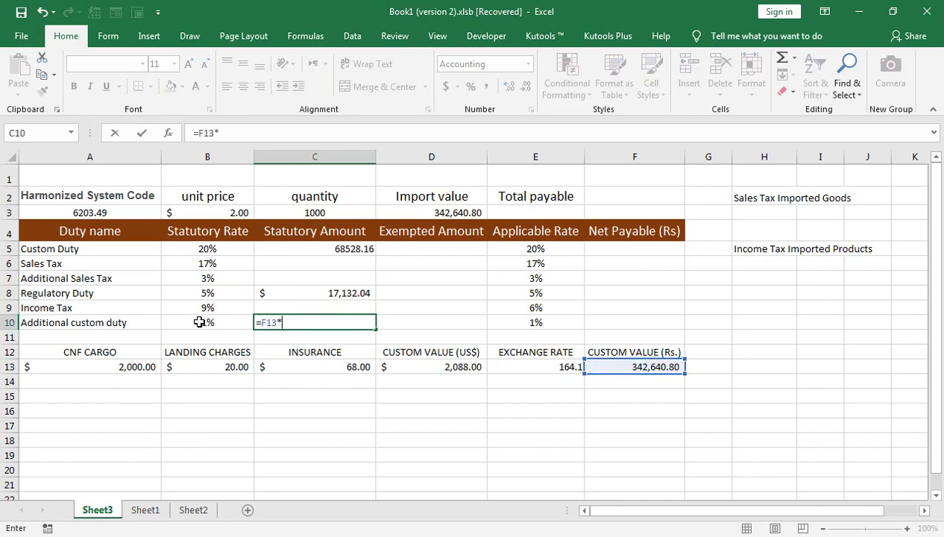
left_click(199, 321)
key("Return")
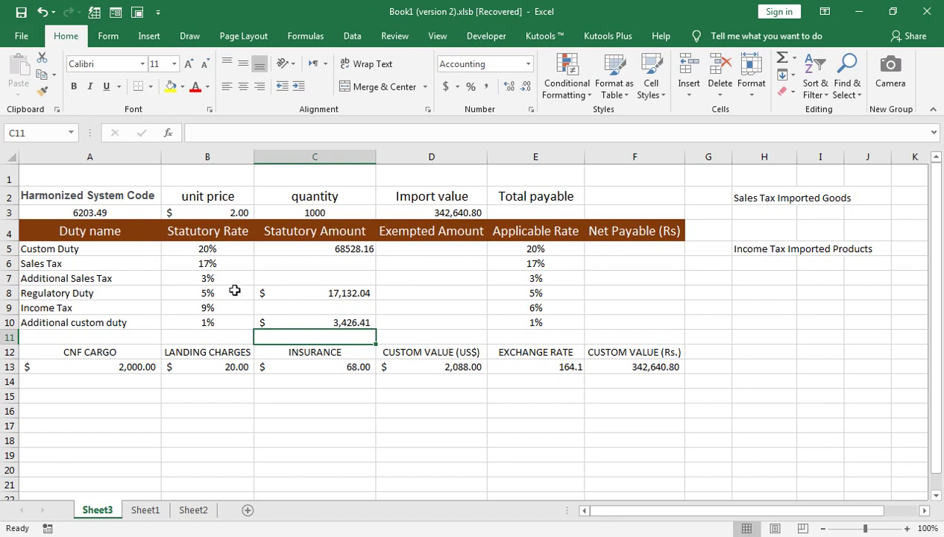
left_click(265, 264)
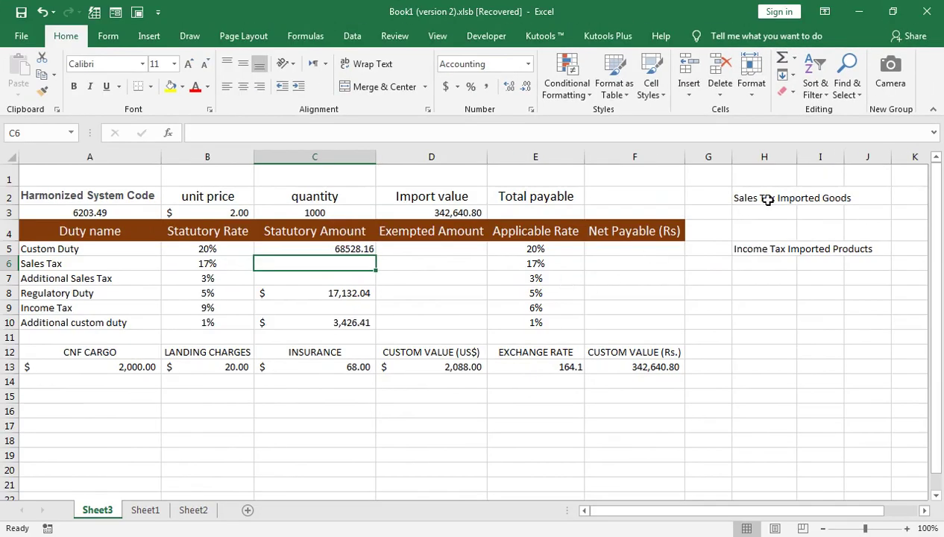
left_click(763, 212)
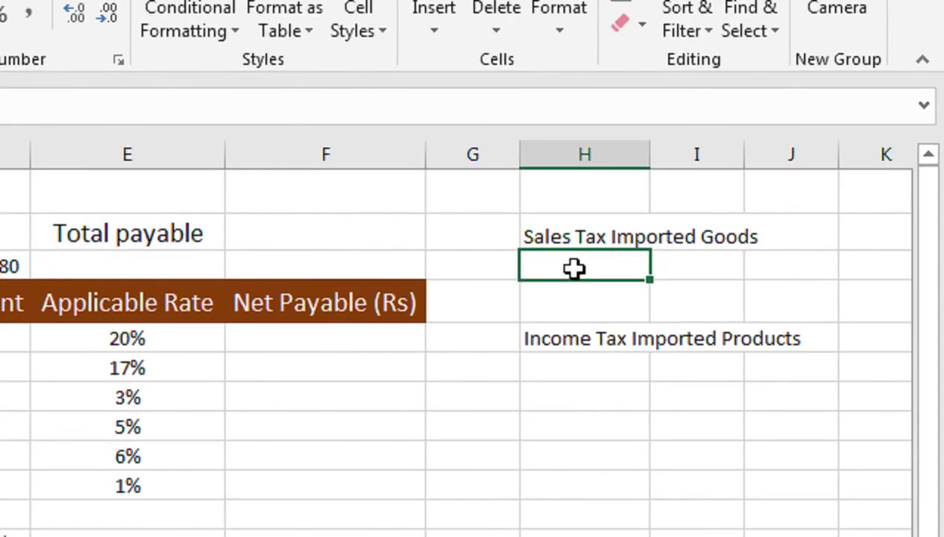
Enter =C5+C8+C10+F13 in H3 as the Sales Tax Imported Goods base
type("=")
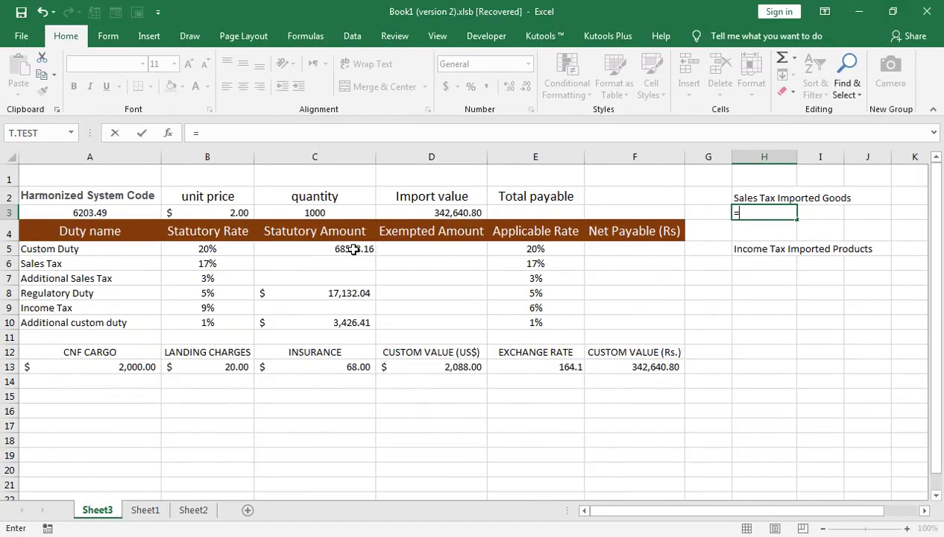
left_click(357, 249)
type("+")
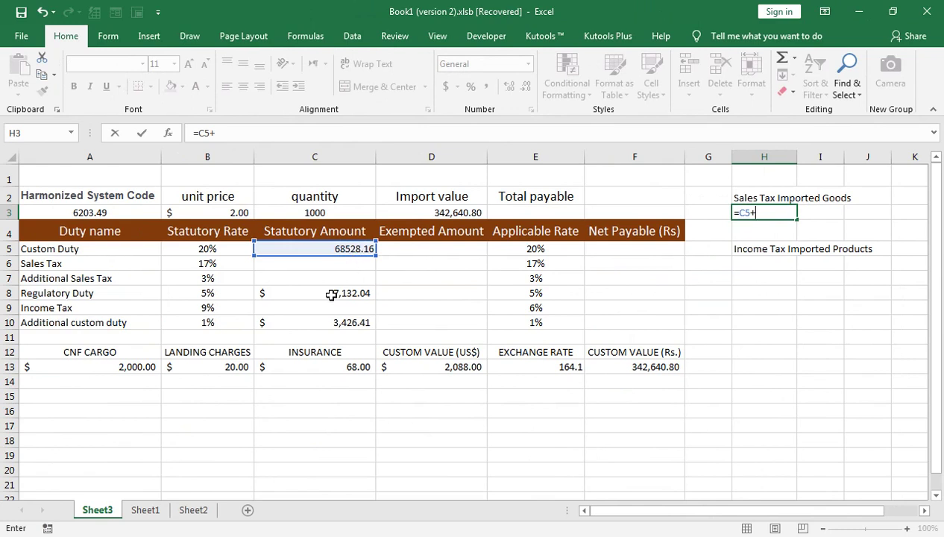
left_click(331, 294)
type("+")
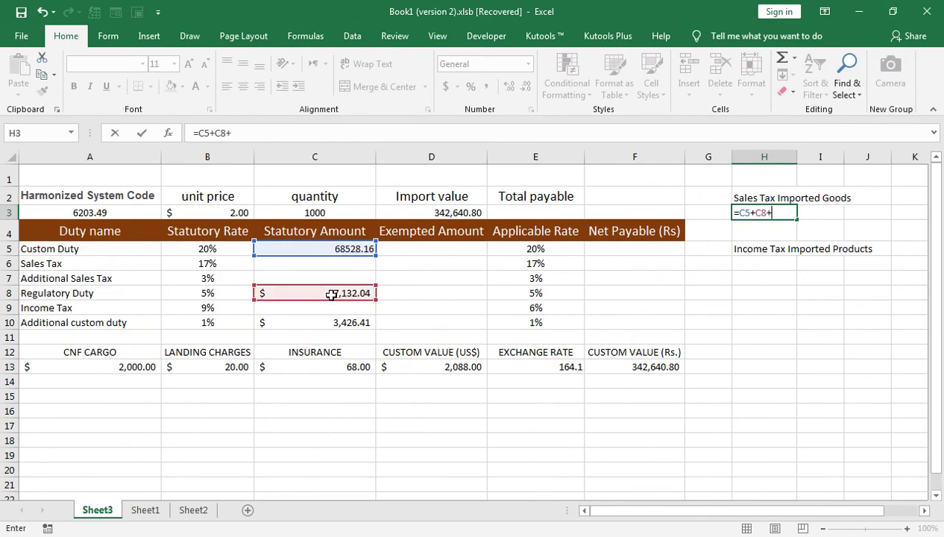
left_click(306, 323)
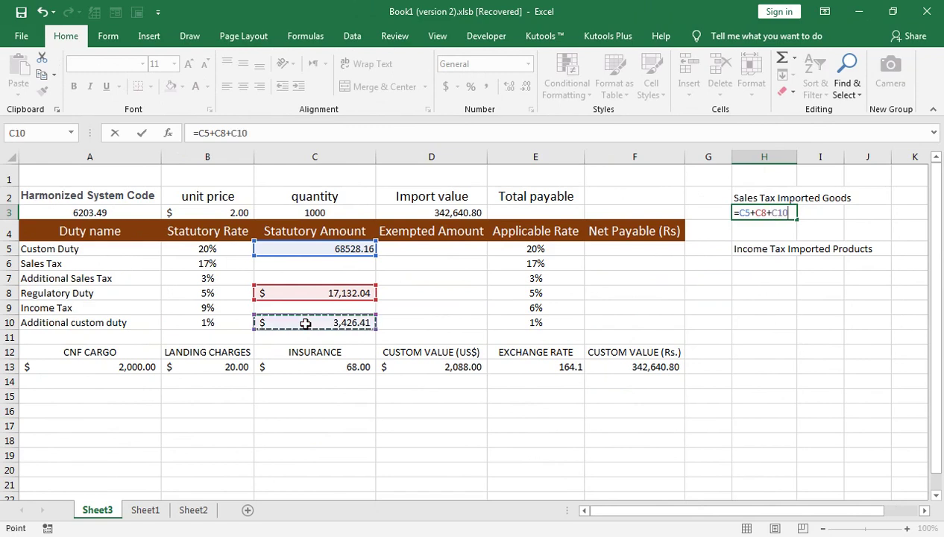
type("+")
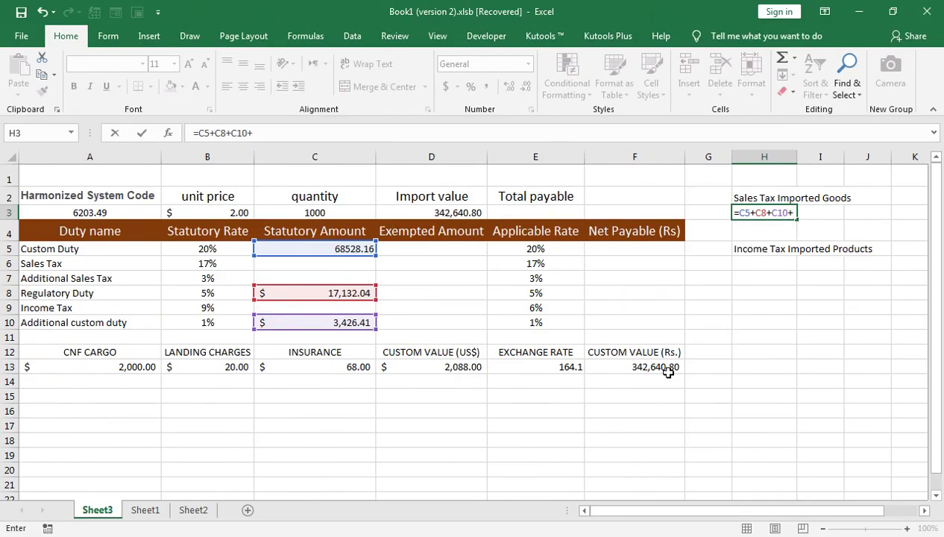
left_click(667, 371)
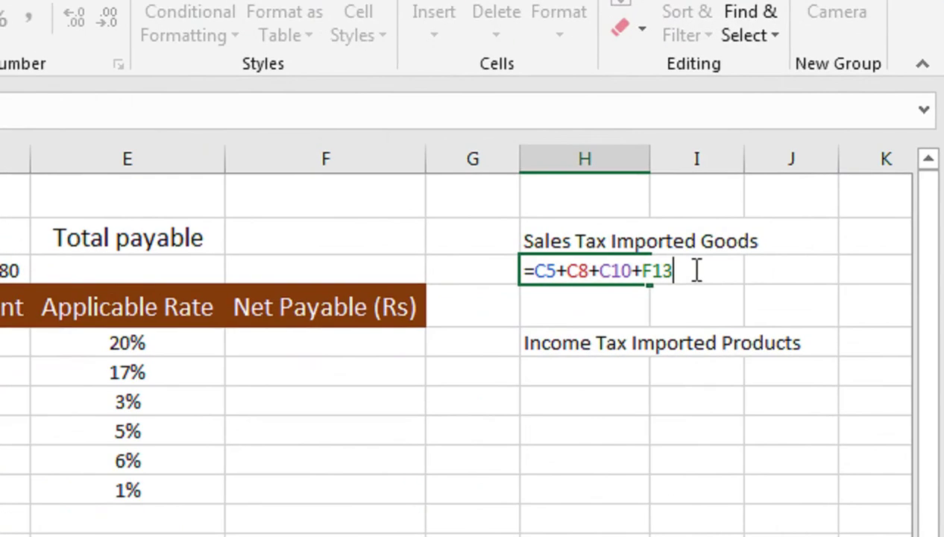
key("Return")
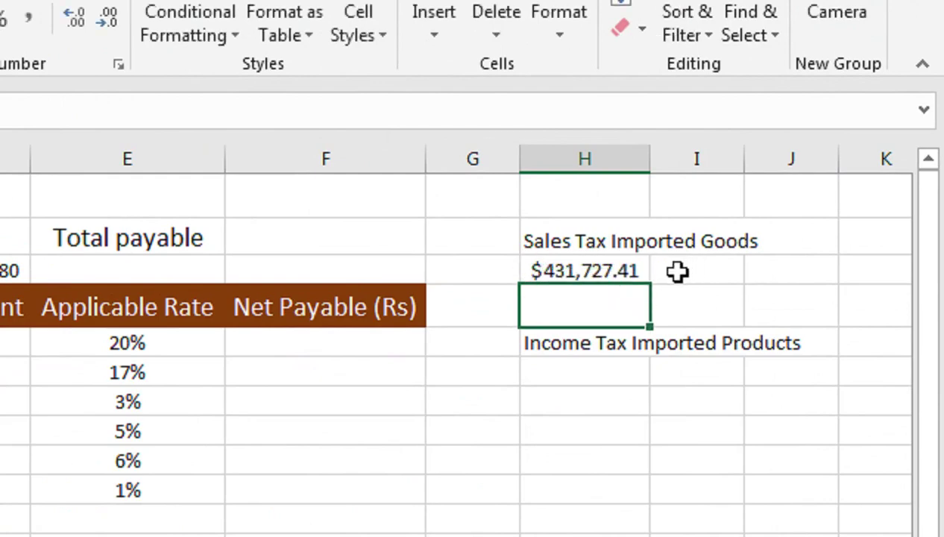
Show H3 in General format as 431727.408
left_click(604, 271)
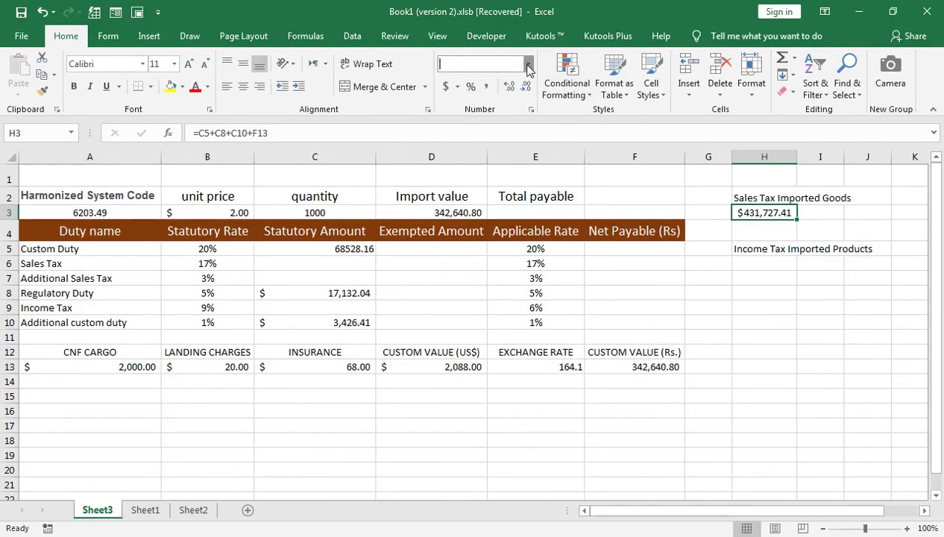
left_click(528, 64)
left_click(525, 88)
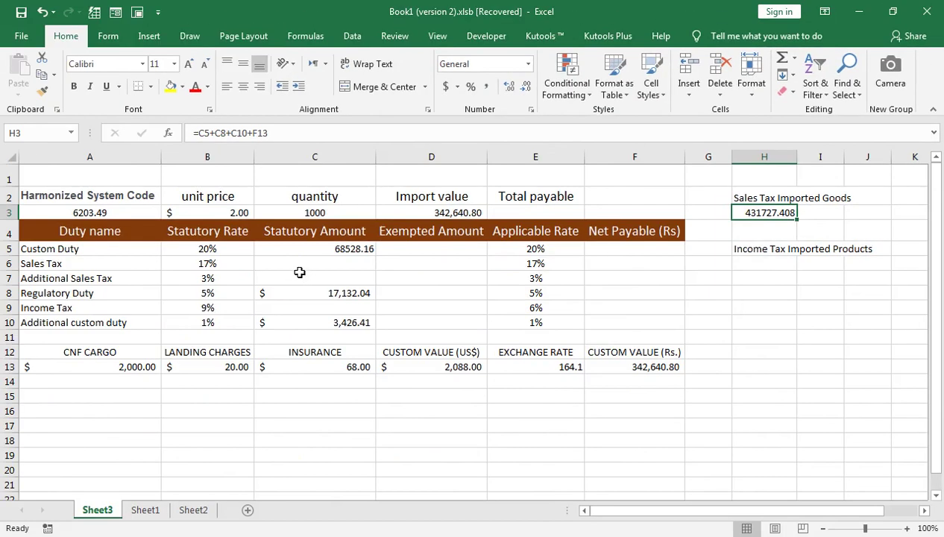
left_click(306, 265)
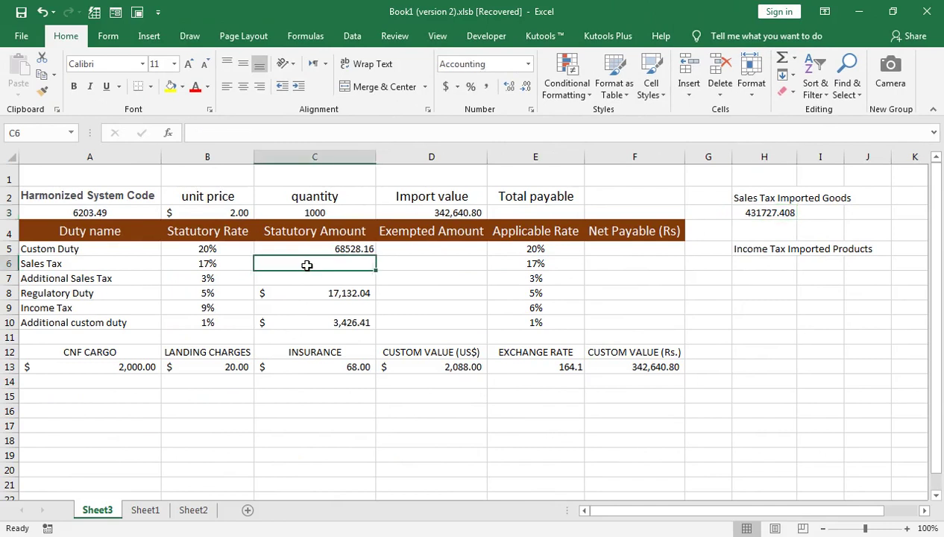
Enter =H3*B6 in C6 for the 17% Sales Tax amount, shown in General format as 73393.65936
type("=")
left_click(756, 214)
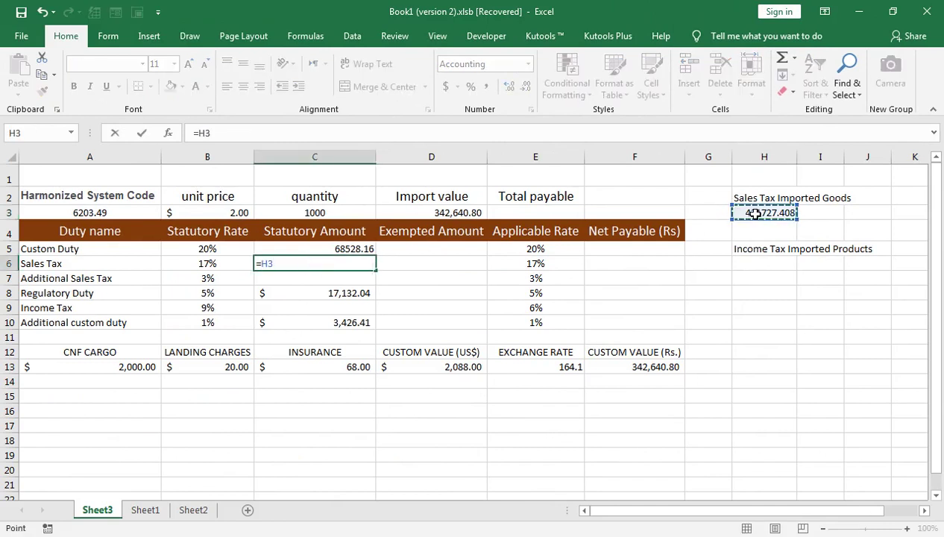
type("*")
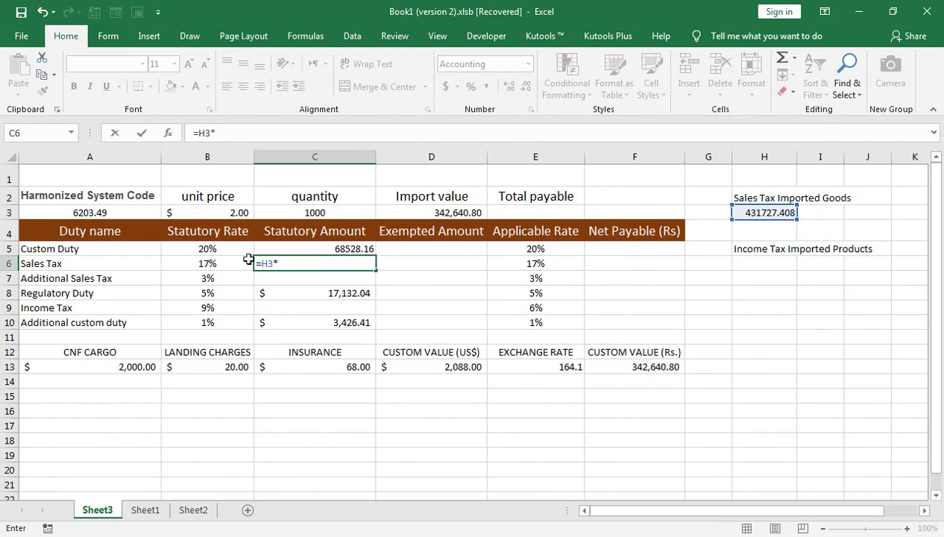
left_click(237, 262)
key("Return")
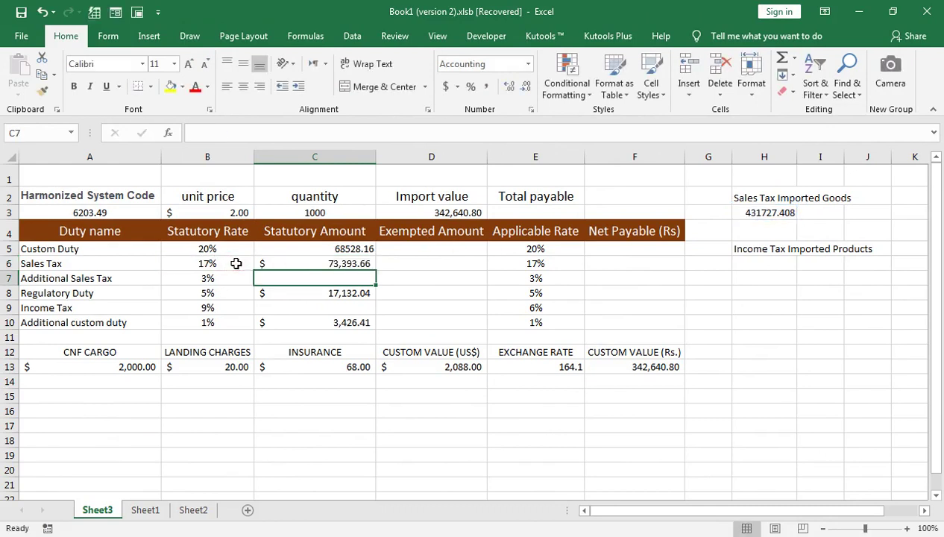
left_click(363, 261)
left_click(528, 66)
left_click(514, 89)
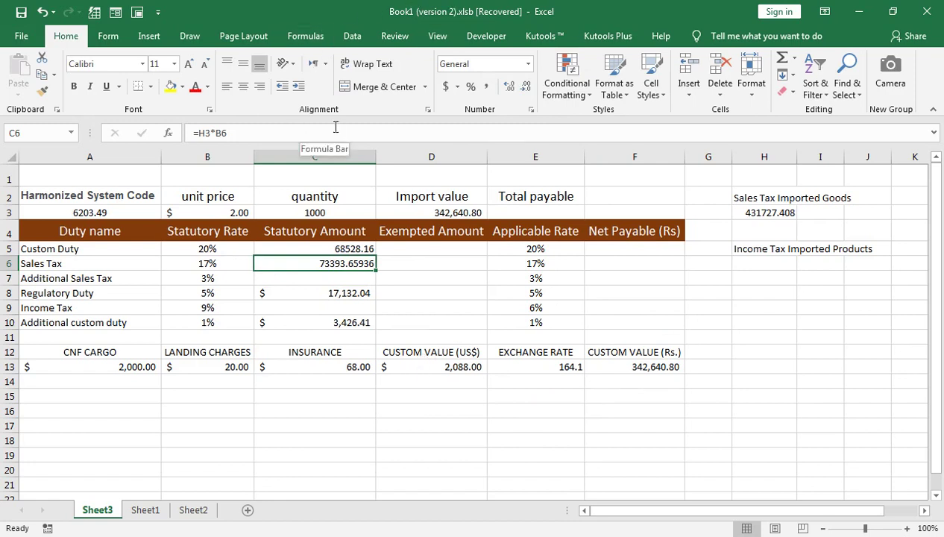
left_click_drag(298, 279, 302, 287)
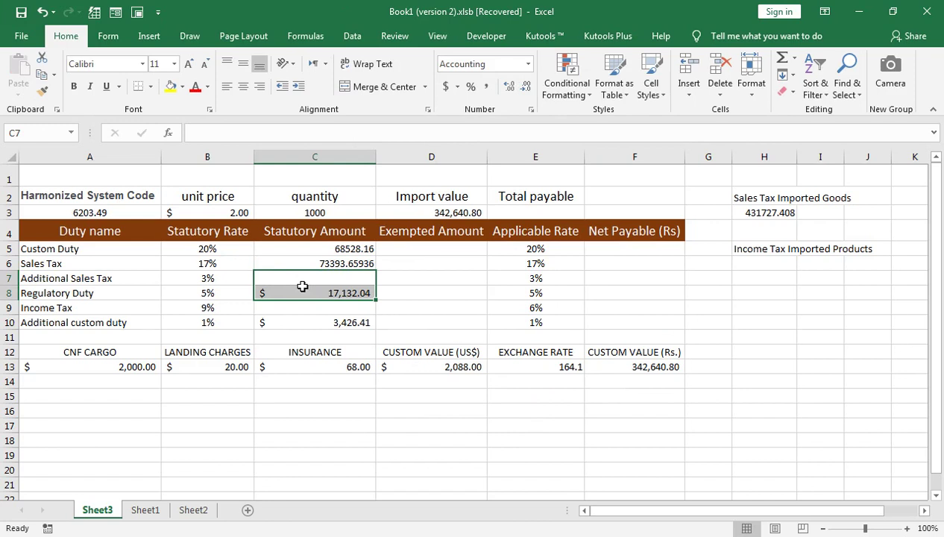
Switch C7:C11 to General format so C10 shows 3426.408
key("shift+Down")
key("shift+Down")
key("shift+Down")
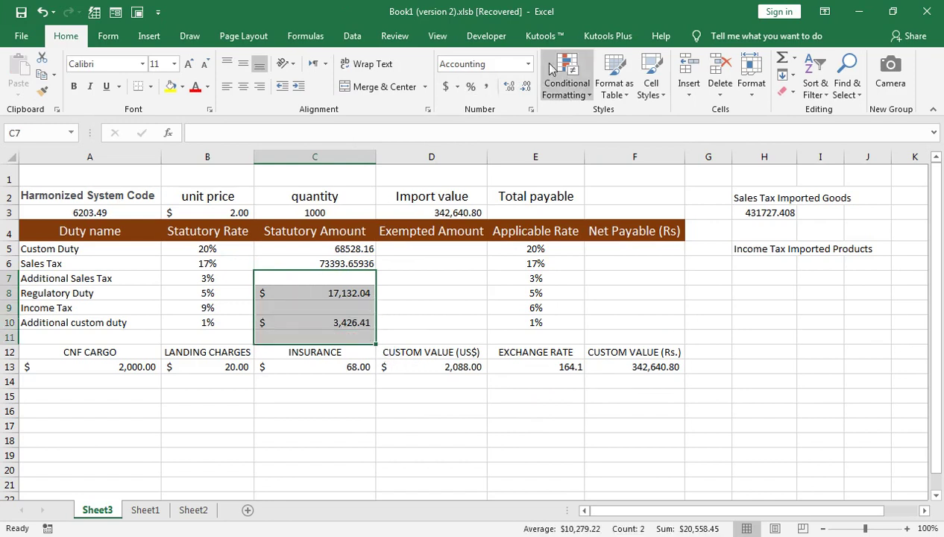
left_click(528, 63)
left_click(525, 79)
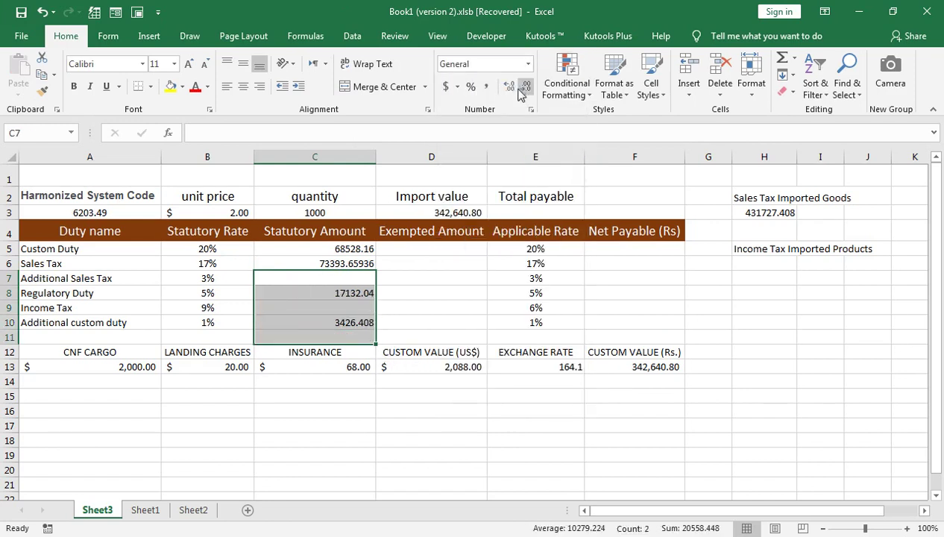
left_click(338, 287)
left_click(343, 278)
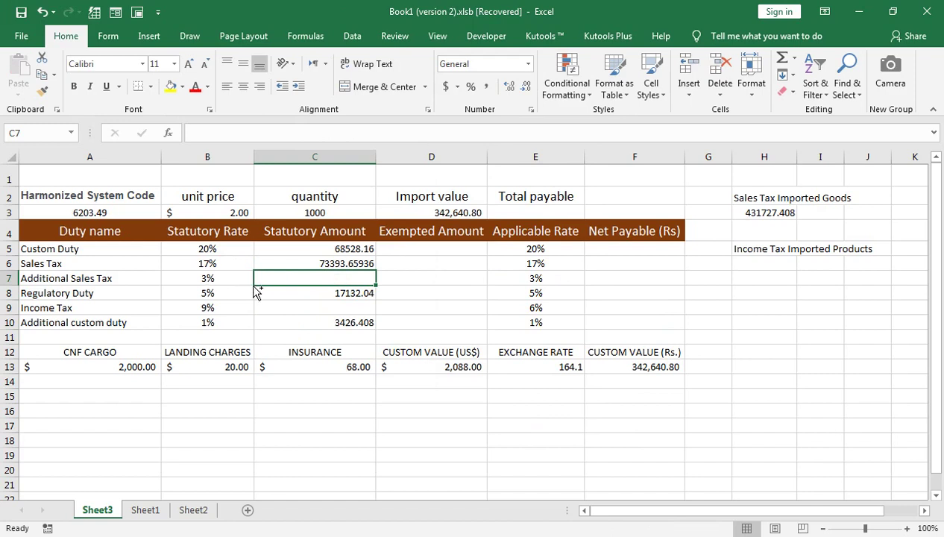
Cancel the accidental sheet rename so the tab stays Sheet3
key("alt+h")
key("o")
key("r")
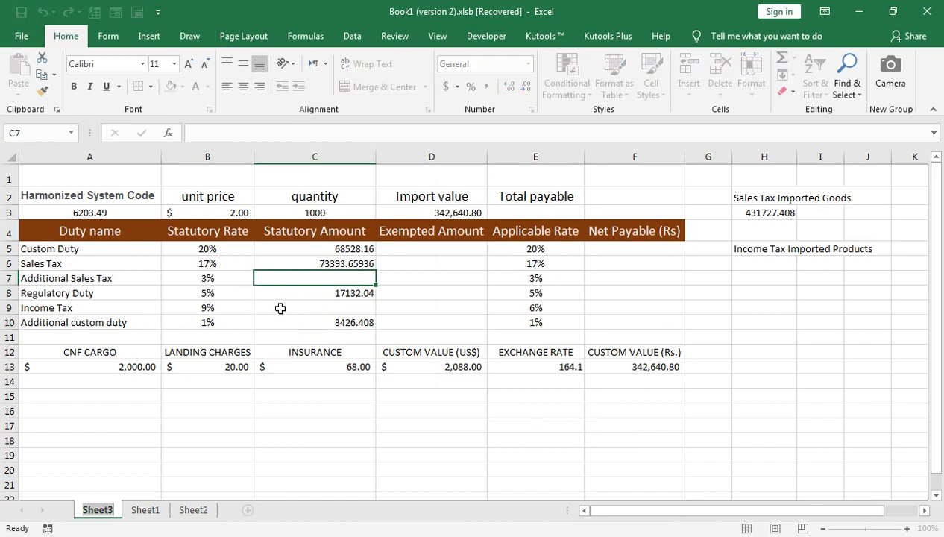
type("=")
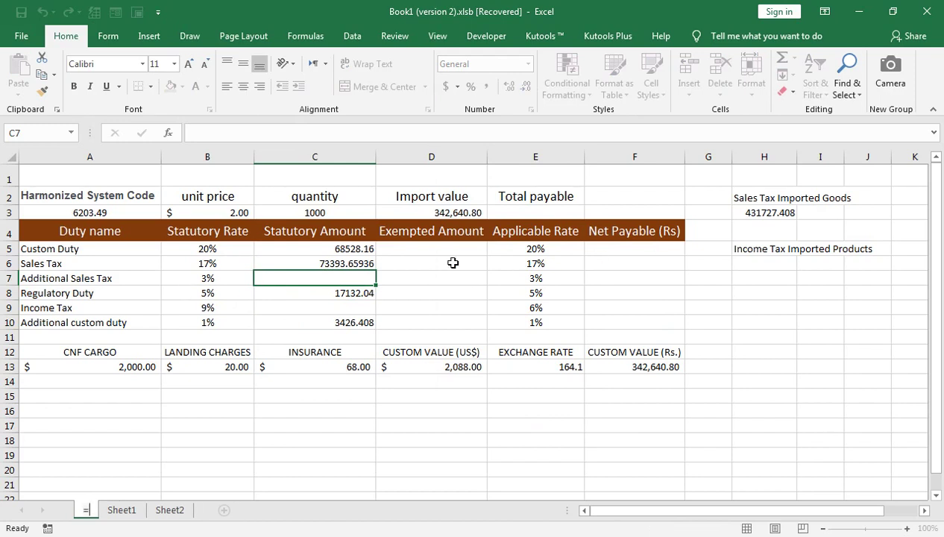
key("BackSpace")
type("Sheet")
type("2")
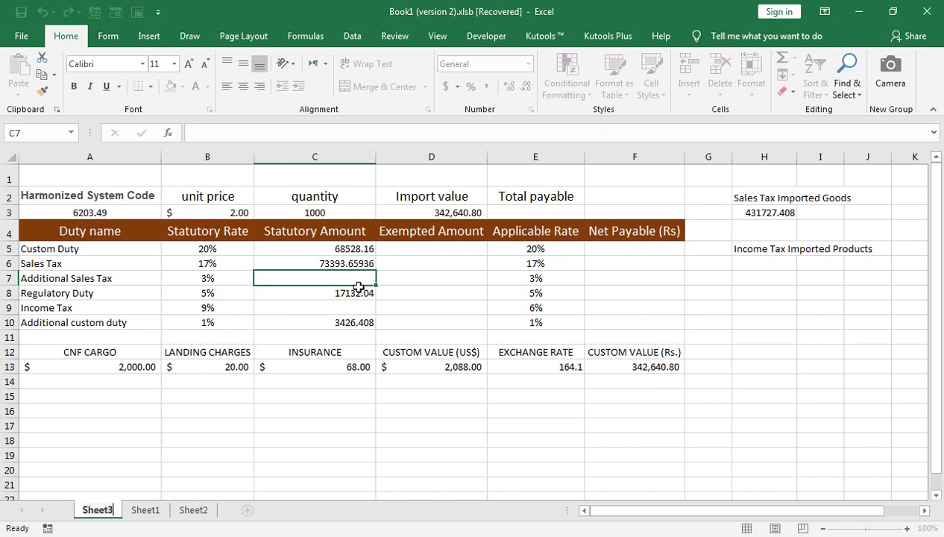
key("Escape")
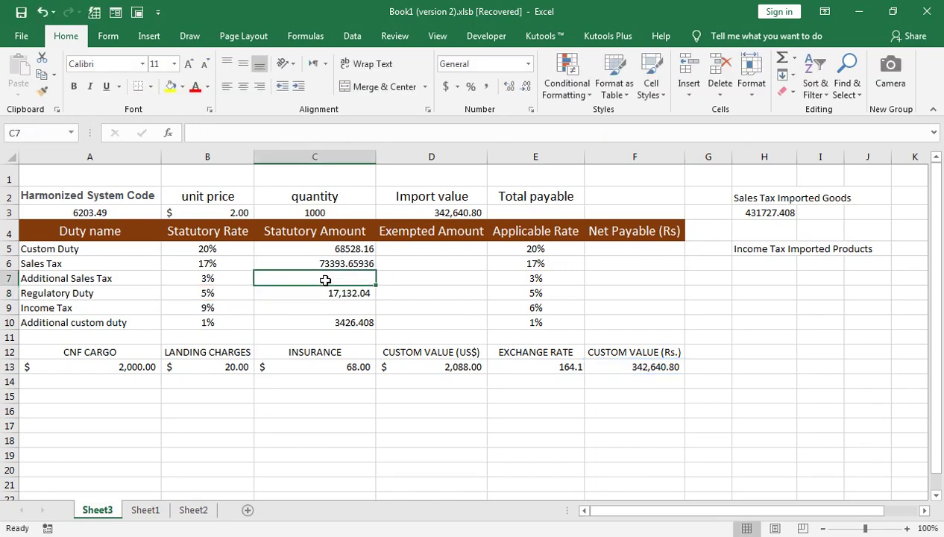
Enter =H3*B7 in C7 for the 3% Additional Sales Tax amount (12951.82224)
type("=")
left_click(734, 215)
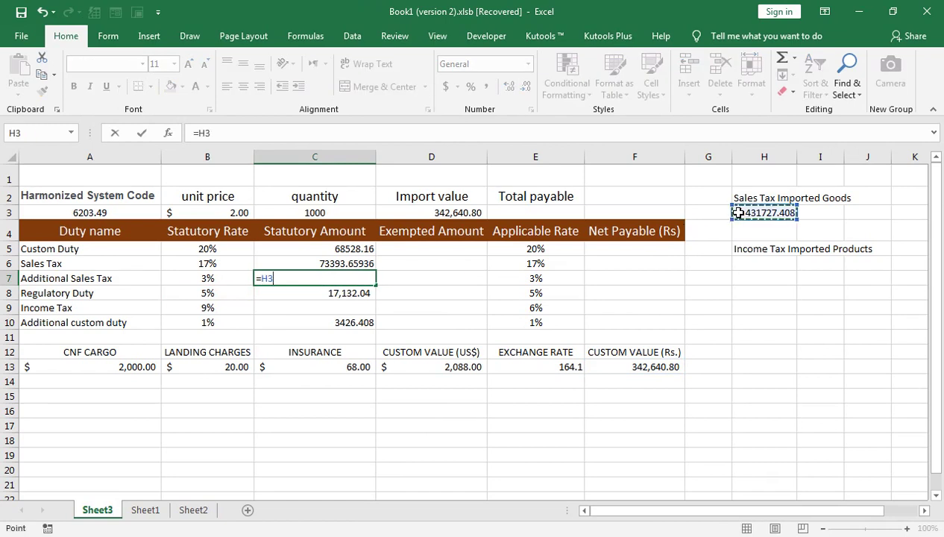
type("*")
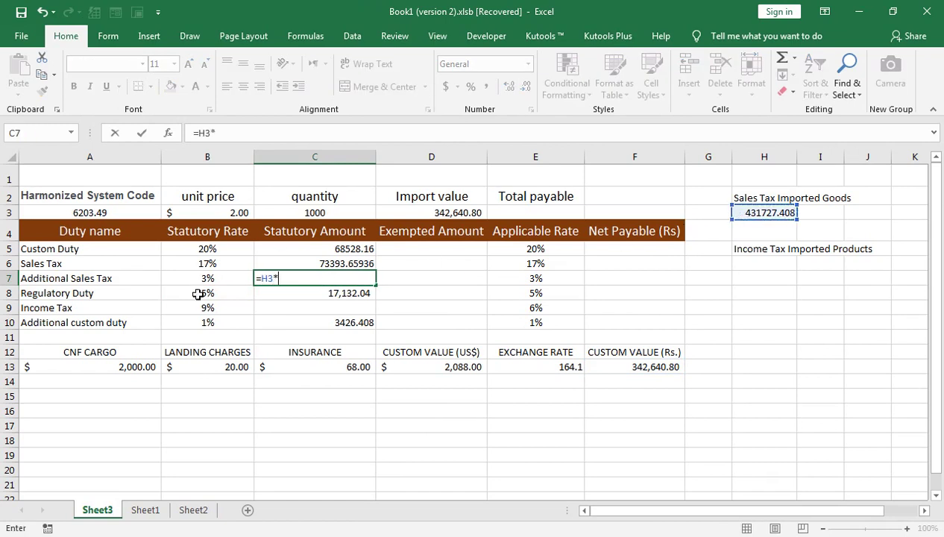
left_click(202, 276)
key("Return")
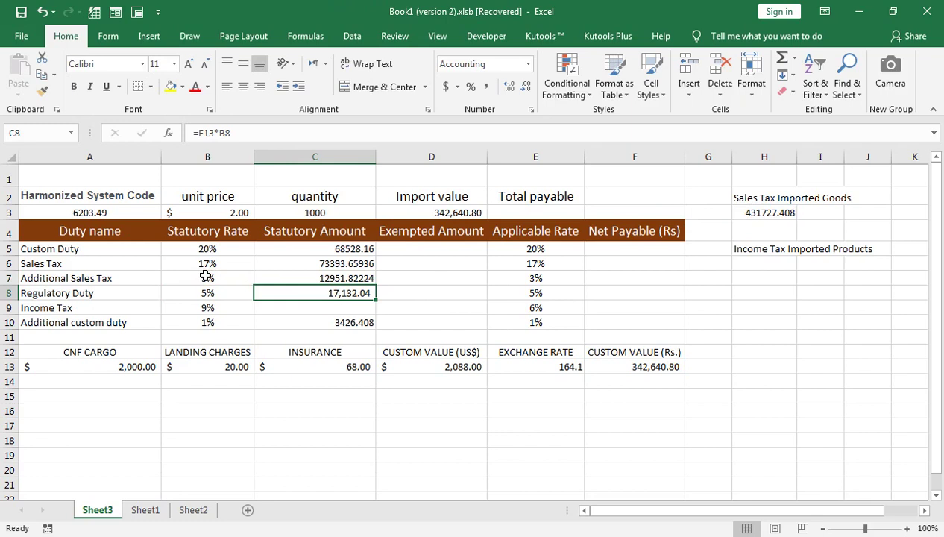
key("Return")
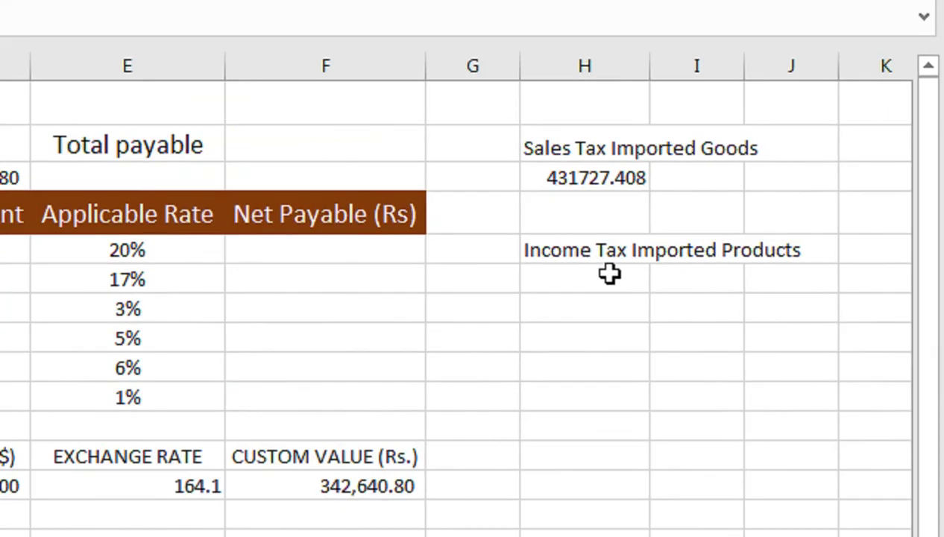
Start the H6 formula under Income Tax Imported Products with =C5+C6+
left_click(609, 274)
type("=")
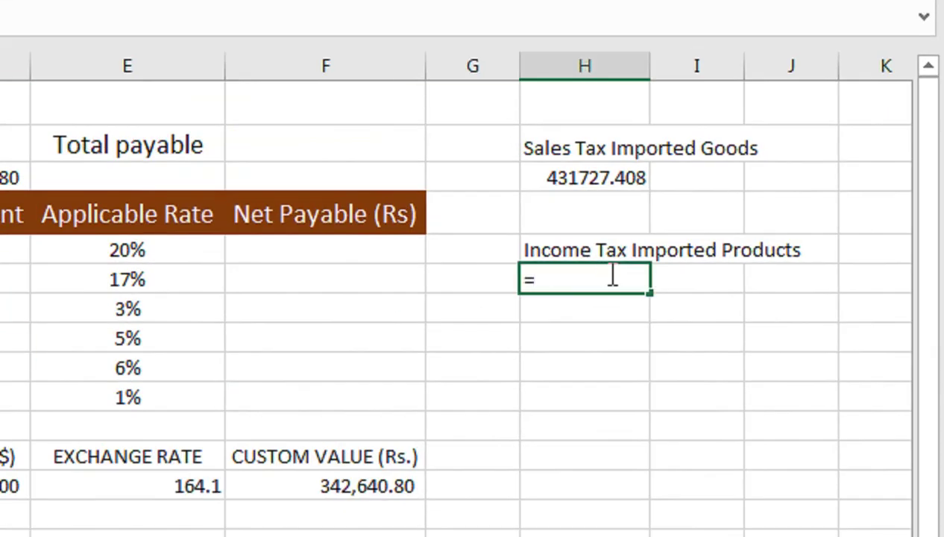
key("Left")
key("Left")
key("Left")
key("Left")
key("Left")
key("Left")
key("Up")
key("Right")
type("+")
key("Left")
key("Left")
key("Down")
key("Down")
key("Left")
Add C7, C8, C10 and F13 to the H6 sum, then confirm and recheck it (518,072.89)
key("Left")
key("Left")
key("Left")
key("Up")
key("Right")
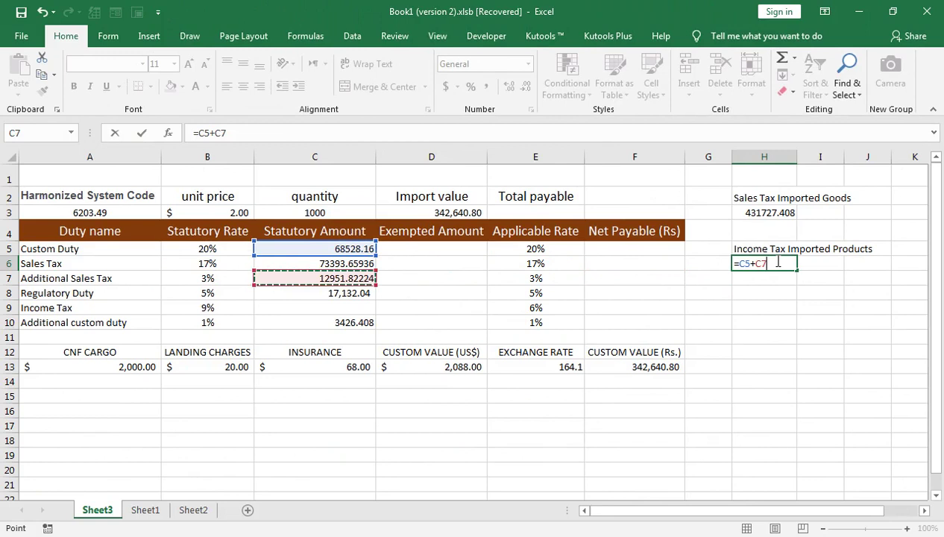
key("Up")
type("+")
key("Left")
key("Up")
key("Left")
key("Left")
key("Left")
key("Left")
key("Down")
key("Down")
type("+")
key("Left")
key("Left")
key("Left")
key("Left")
key("Left")
key("Left")
key("Down")
key("Down")
key("Right")
type("+")
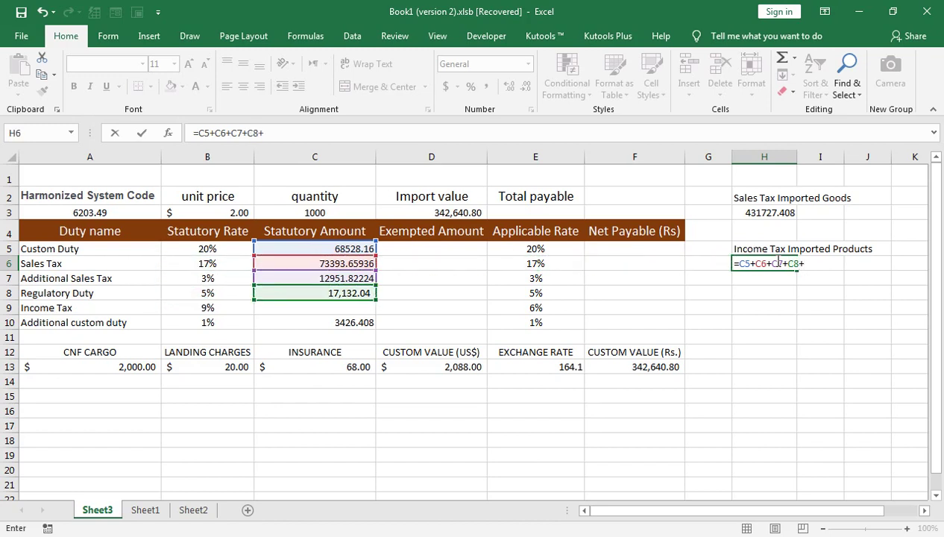
key("Left")
key("Left")
key("Left")
key("Left")
key("Left")
key("Down")
key("Down")
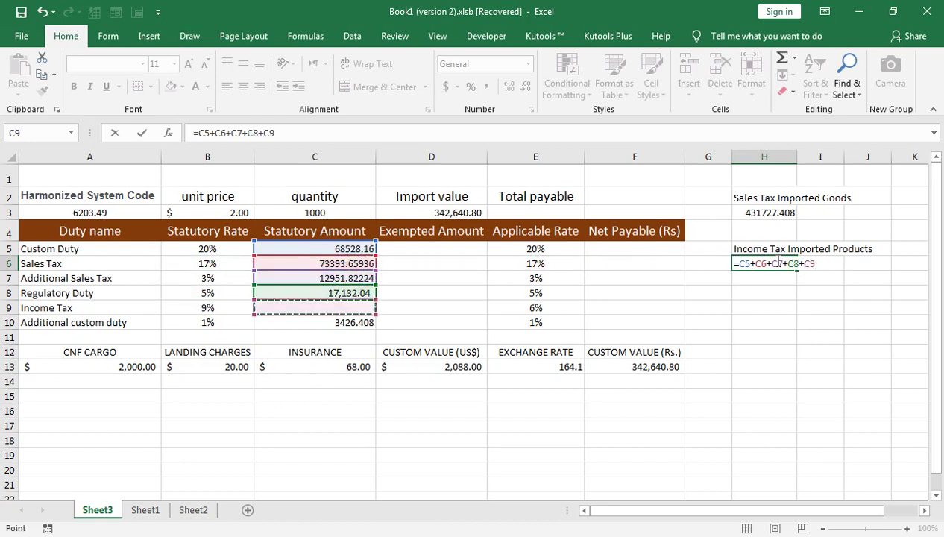
key("Down")
key("Down")
type("+")
key("Left")
key("Down")
key("Down")
key("Down")
key("Down")
key("Down")
key("Down")
key("Down")
key("Left")
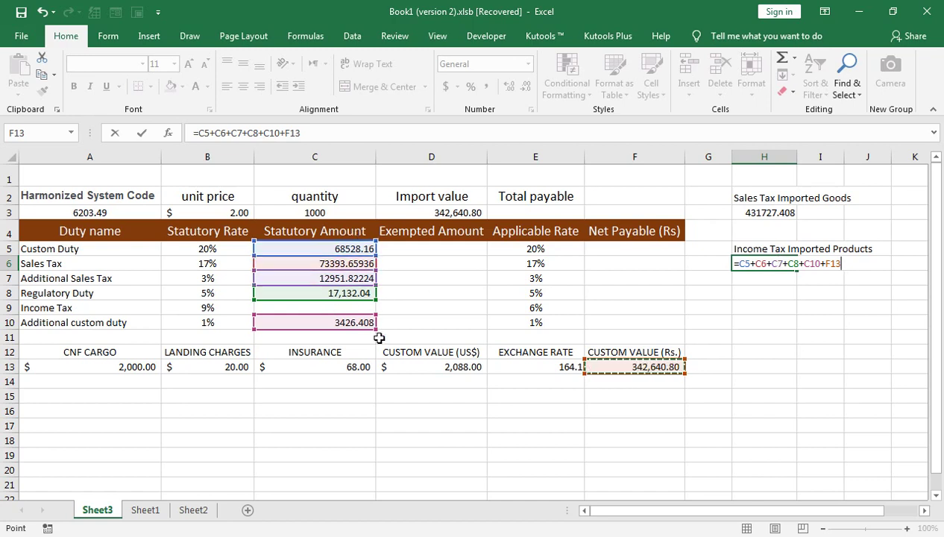
key("Return")
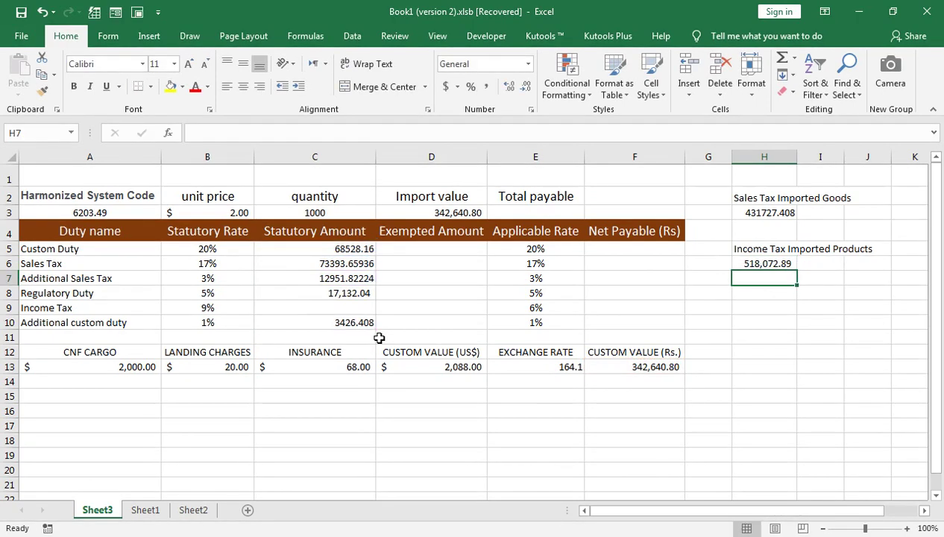
key("Up")
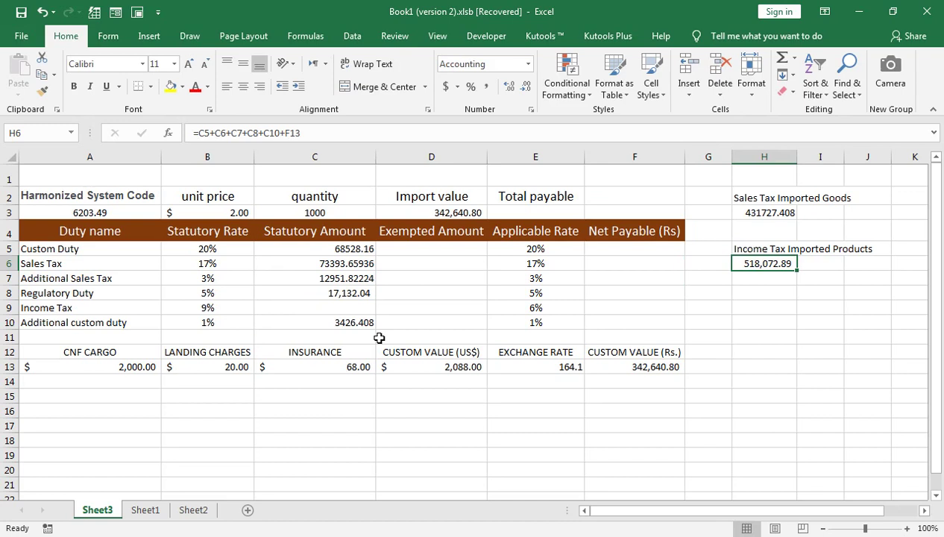
key("F2")
key("Return")
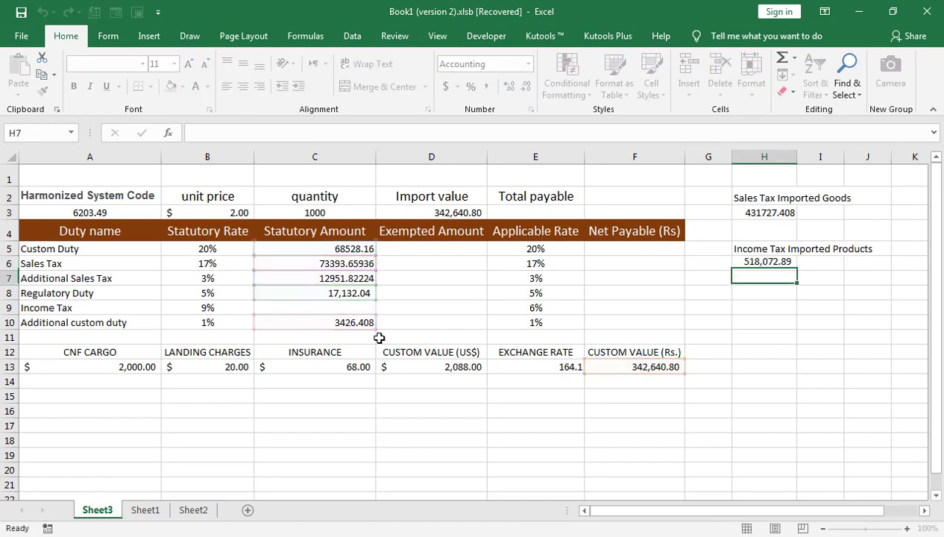
Enter =H6*B9 in C9 for the Income Tax statutory amount (46,626.56)
key("Left")
key("Left")
key("Left")
key("Left")
key("Left")
key("Down")
key("Down")
type("=")
key("Right")
key("Right")
key("Right")
key("Right")
key("Up")
key("Up")
key("Up")
key("Right")
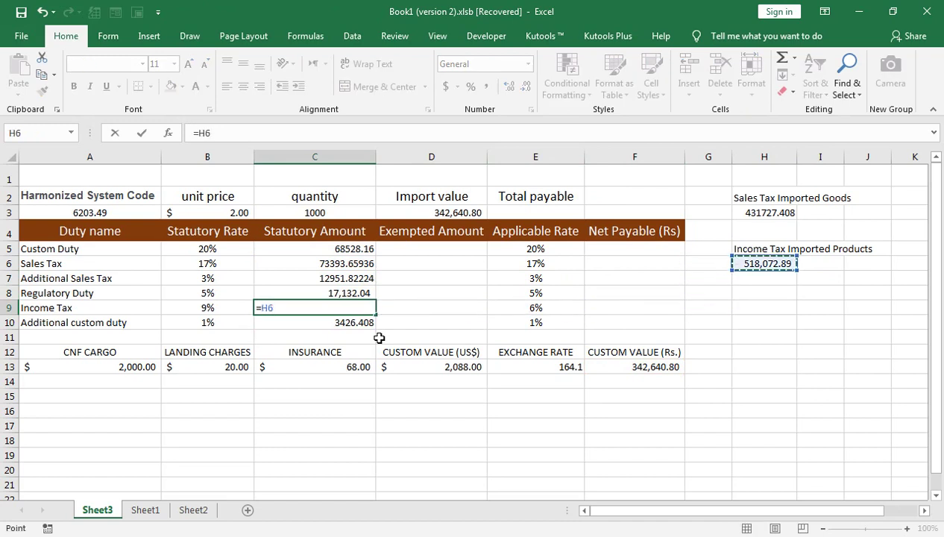
type("*")
key("Left")
key("Left")
key("Right")
key("Return")
Review the statutory amount formulas in column C, ending at Total payable E3
key("Up")
key("Up")
key("Up")
key("Up")
key("Up")
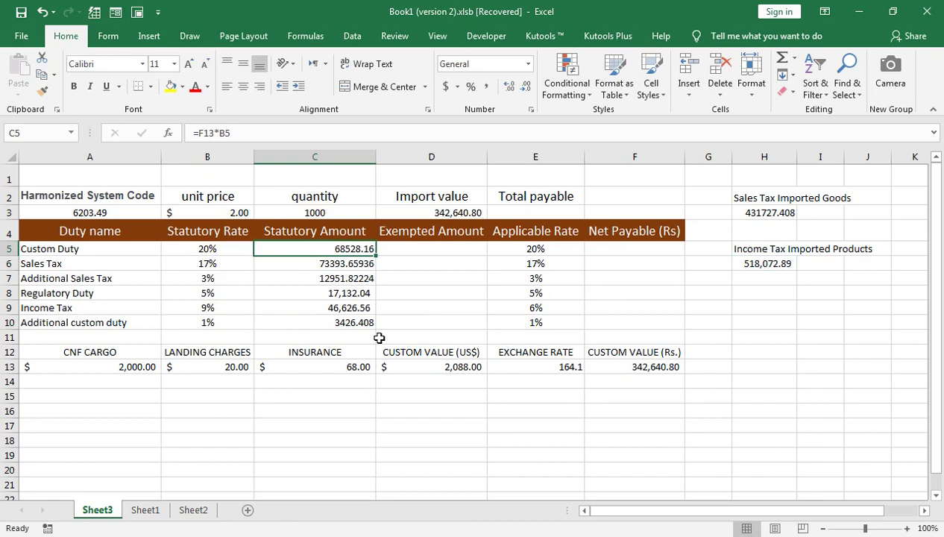
key("Down")
key("Down")
key("Down")
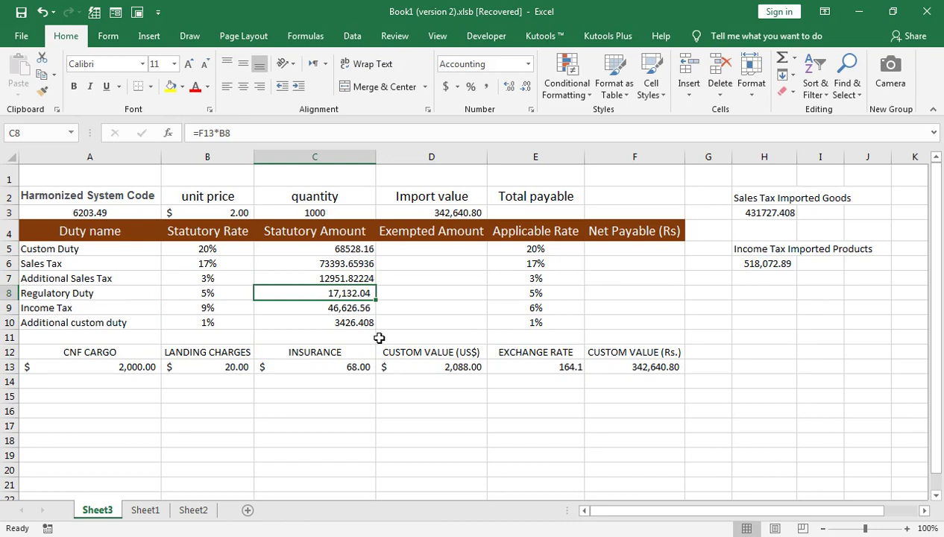
key("Right")
key("Right")
key("Up")
key("Up")
key("Up")
key("Up")
key("Up")
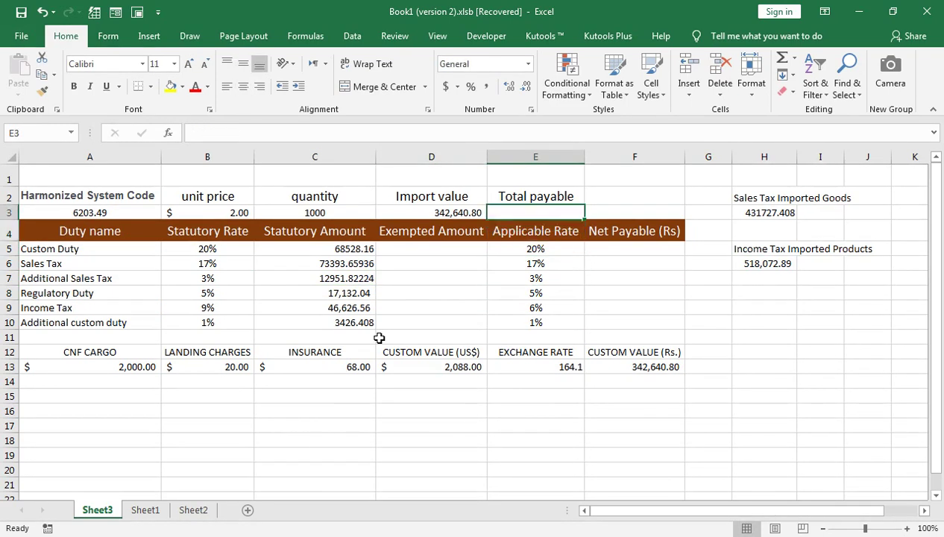
Enter =SUM(C5:C10) in E3 for Total payable, showing 222058.6497
type("=")
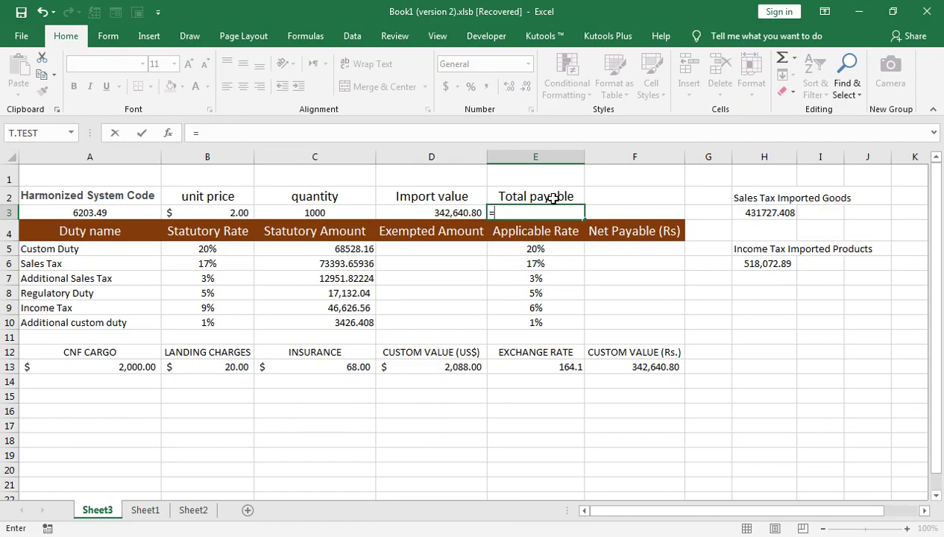
type("sum(")
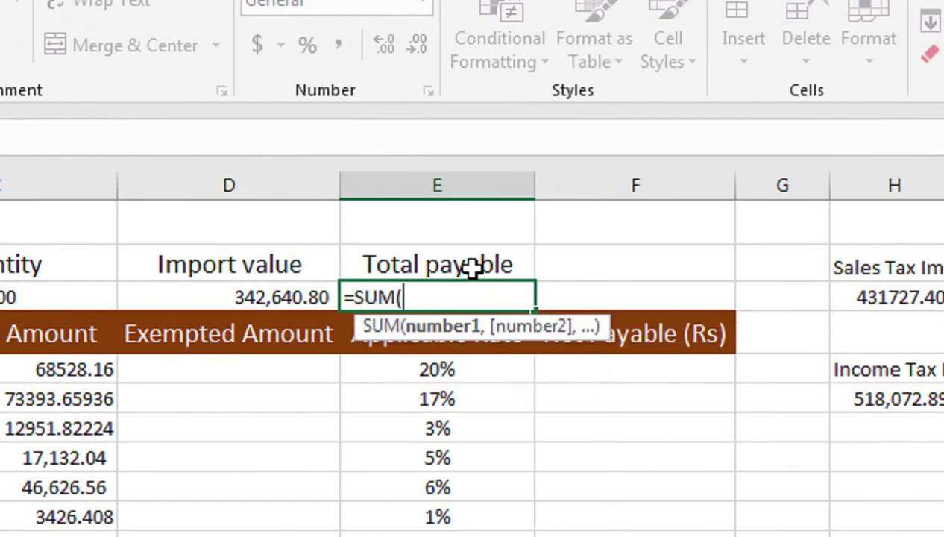
key("Left")
key("Left")
key("Down")
key("Down")
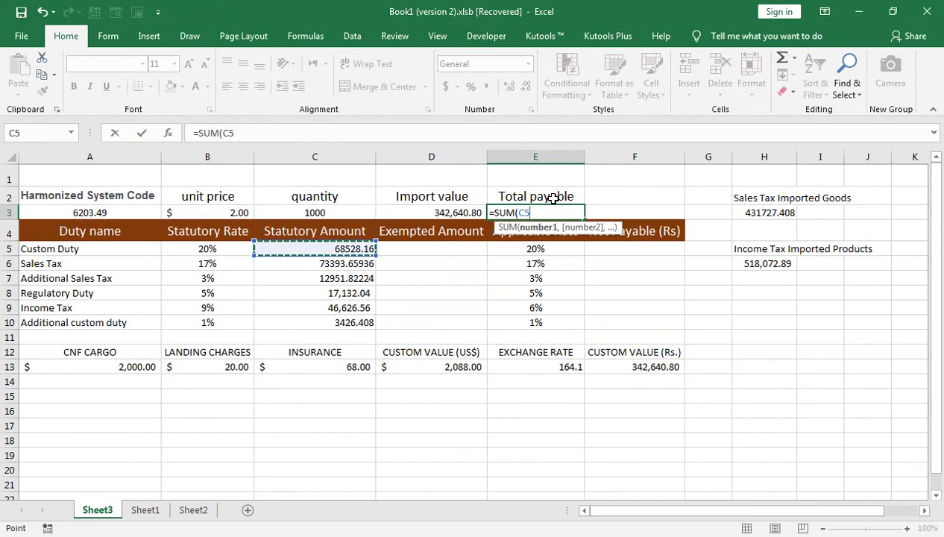
key("shift+Down")
key("shift+Down")
key("shift+Down")
key("shift+Down")
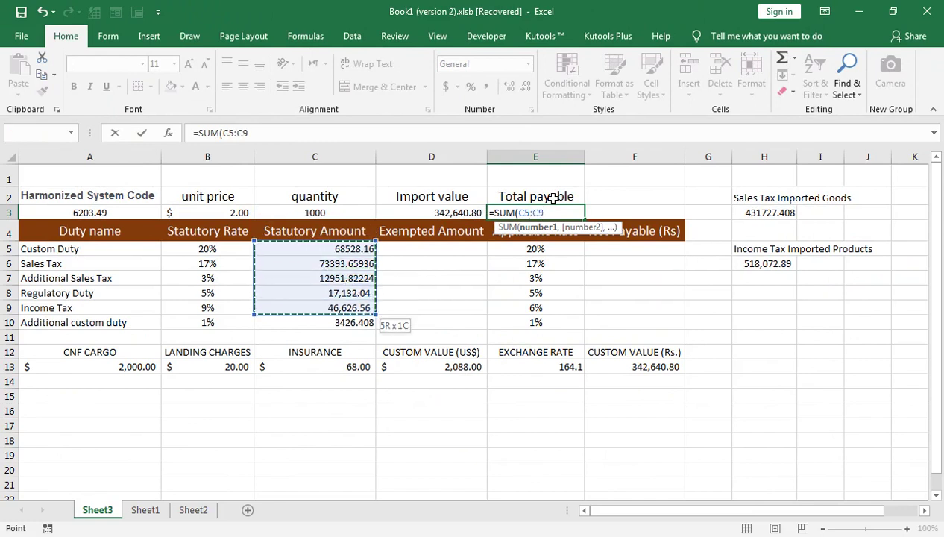
key("shift+Down")
type(")")
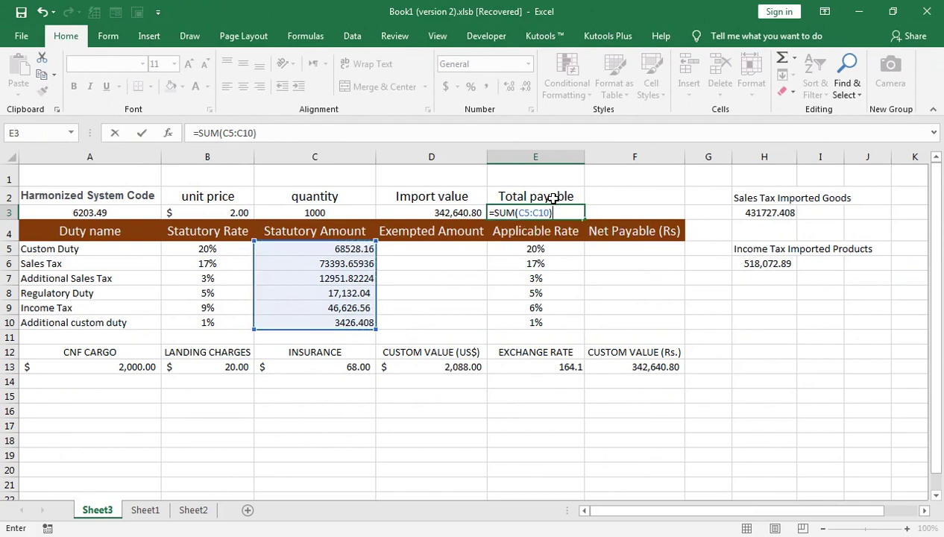
key("Return")
key("Up")
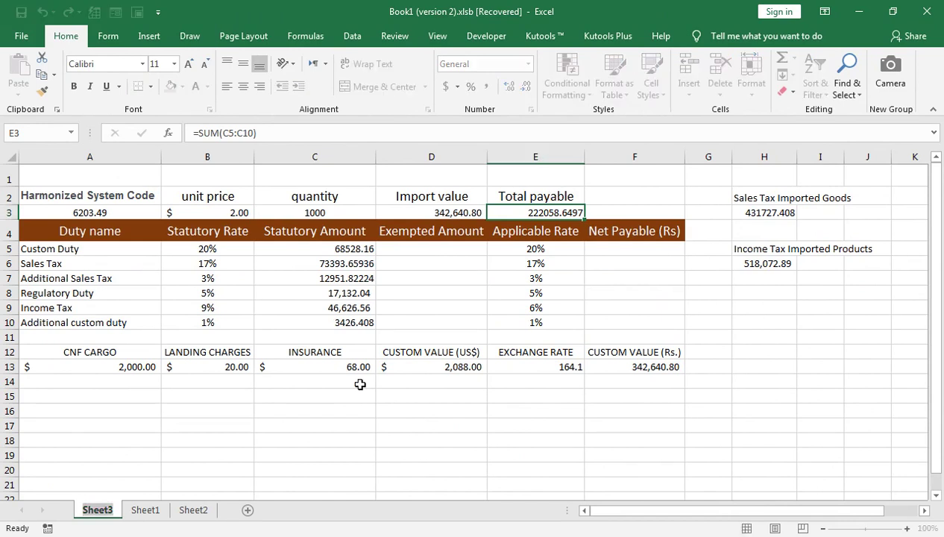
Begin renaming Sheet3 with the Alt+H, O, R shortcut
key("alt+h")
key("o")
key("r")
Enter =H6*3% in D9 for Income Tax's exempted amount (15,542.19)
left_click(417, 310)
left_click(424, 330)
left_click(429, 307)
type("=")
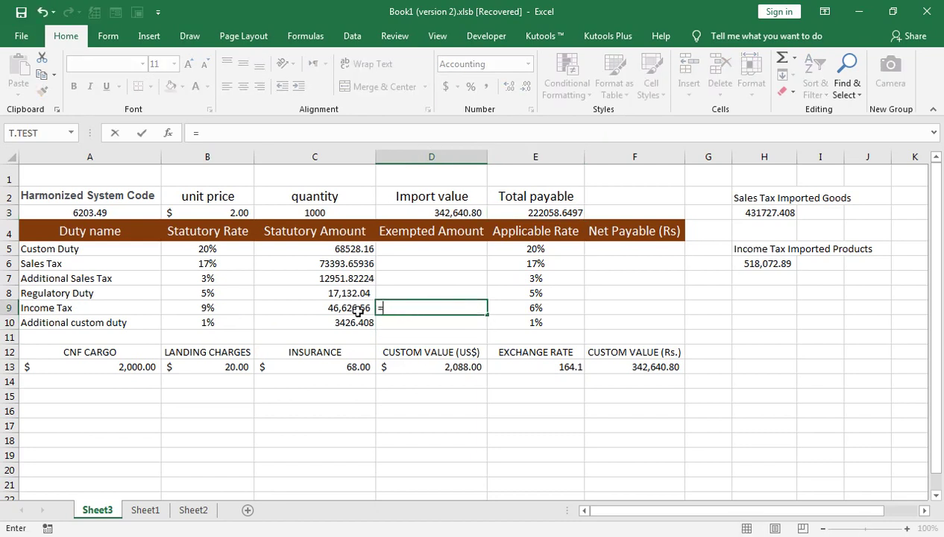
left_click(744, 267)
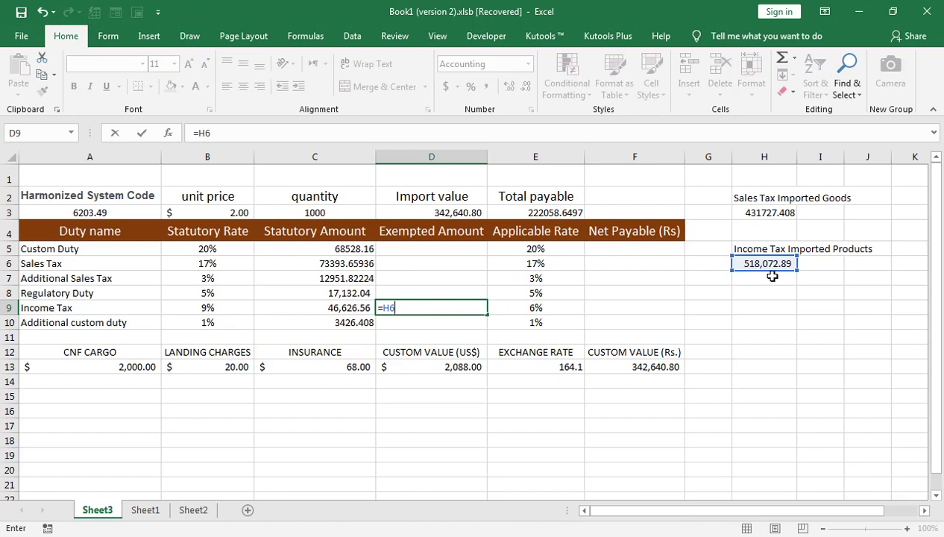
type("*3")
type("%")
key("Return")
key("Up")
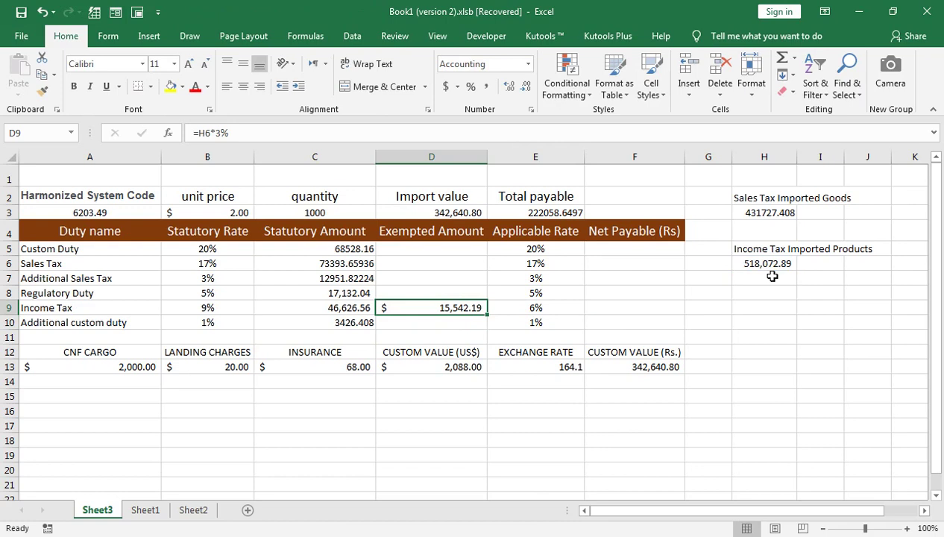
Enter =H6*E9 in F9 for Income Tax's net payable (31,084.37) and review both formulas
key("Right")
key("Right")
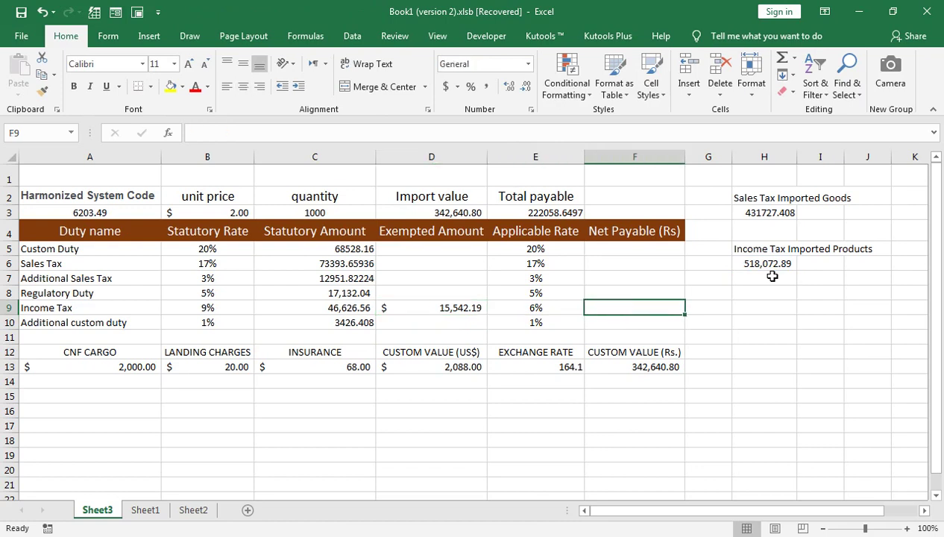
type("=")
key("Right")
key("Right")
key("Up")
key("Up")
key("Up")
type("*")
key("Left")
key("ctrl+Return")
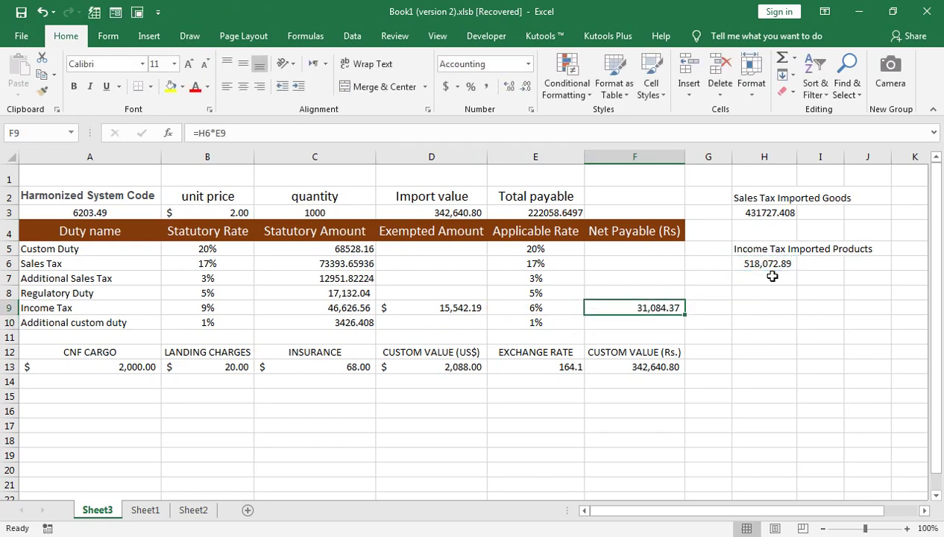
key("Left")
key("Left")
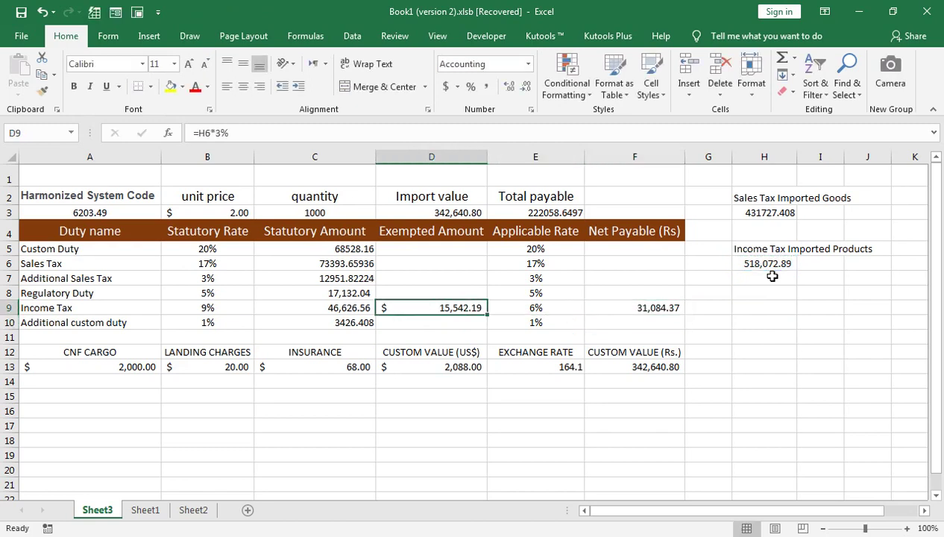
key("Right")
key("Right")
key("Up")
key("Up")
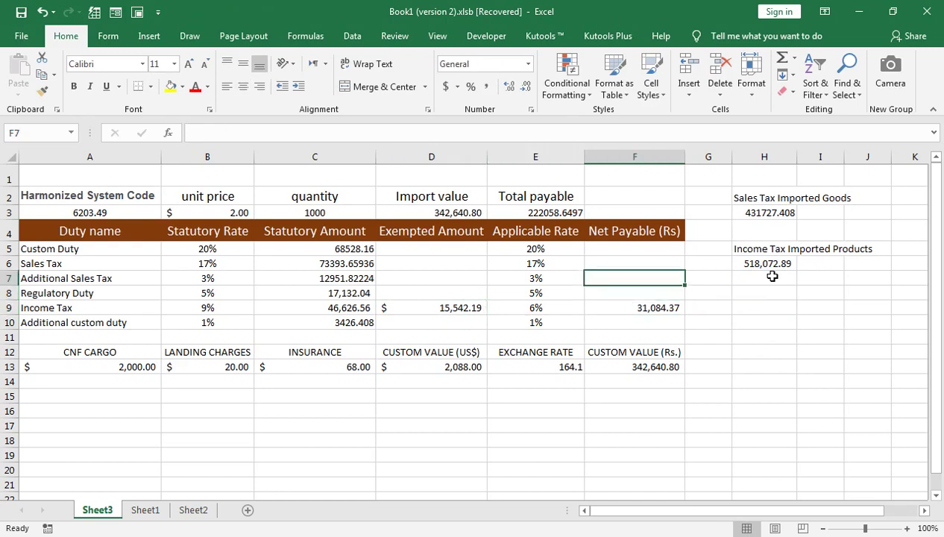
Set F5 to =C5 and fill it down through F8
key("Up")
key("Left")
key("Left")
key("Left")
key("Up")
key("Down")
key("Down")
key("Down")
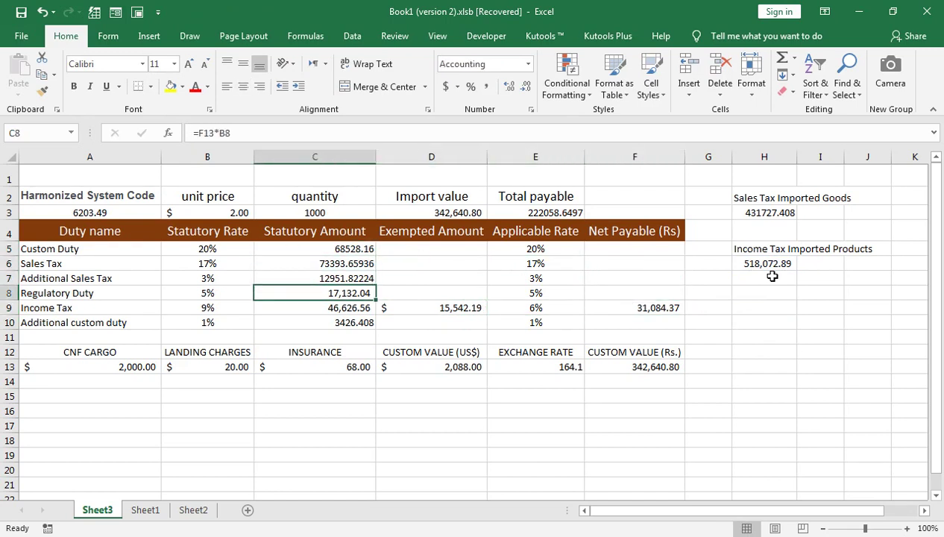
key("Right")
key("Right")
key("Right")
key("Up")
key("Up")
key("Up")
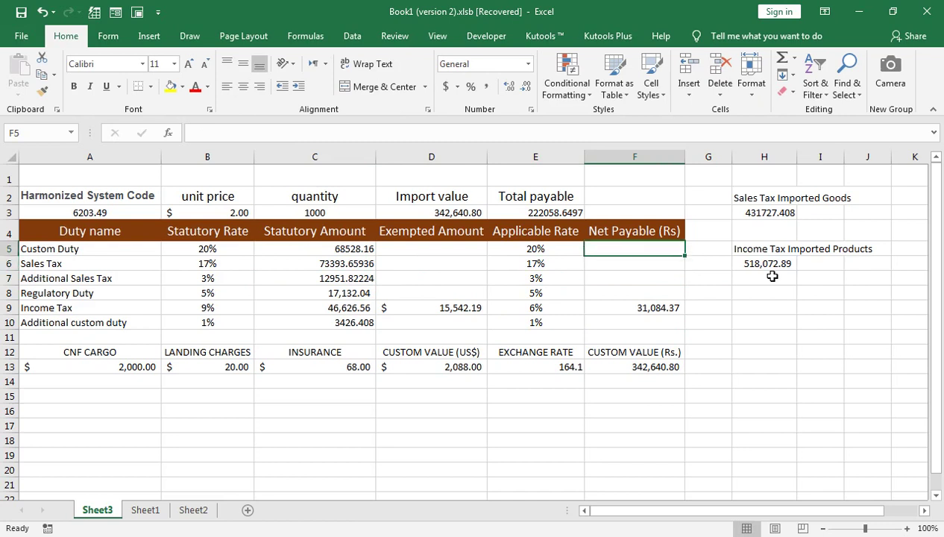
type("=")
key("Left")
key("Left")
key("Left")
key("Return")
key("Up")
key("shift+Down")
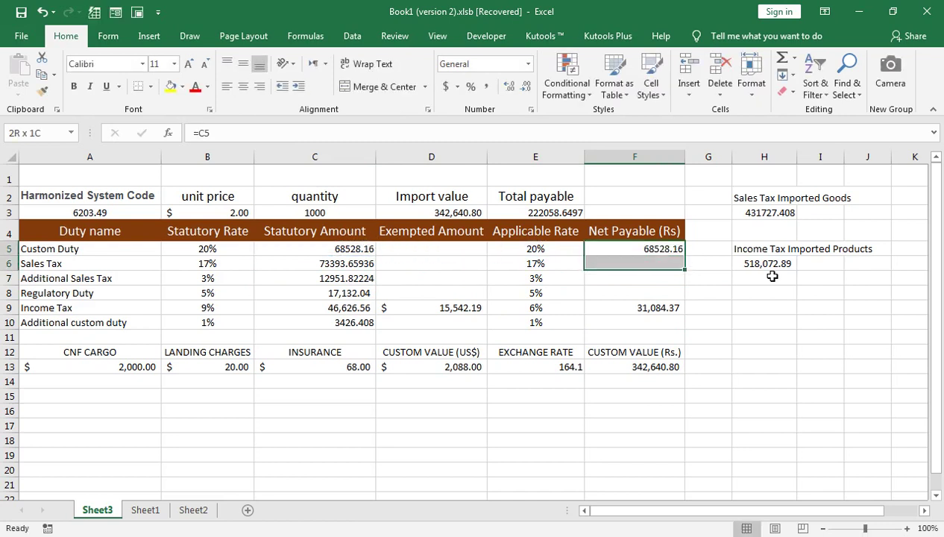
key("shift+Down")
key("shift+Down")
key("ctrl+d")
Set F10 to =C10 for Additional custom duty, then check the E3 total
key("Down")
key("Down")
key("Down")
key("Down")
key("Down")
type("=")
key("Left")
key("Left")
key("Left")
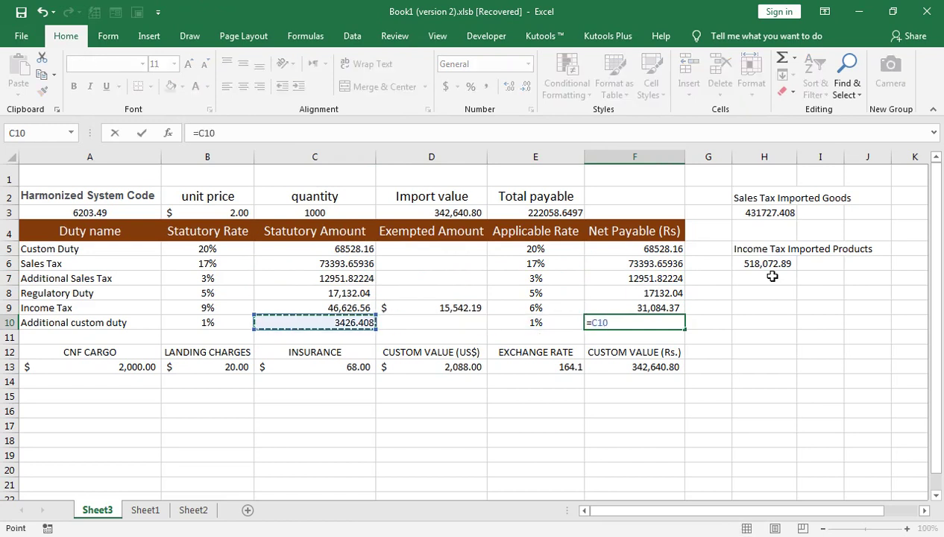
key("Return")
key("Up")
key("Up")
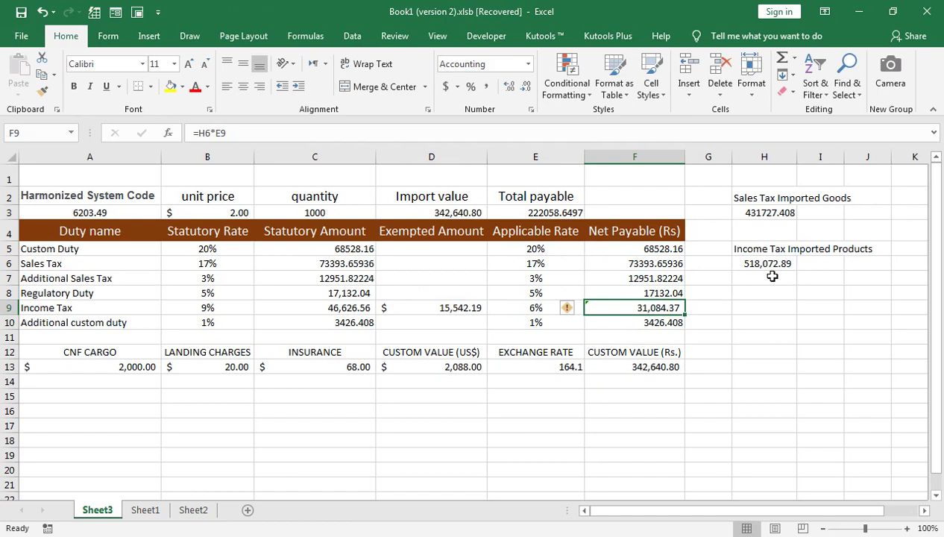
key("Left")
key("Left")
key("Left")
key("Left")
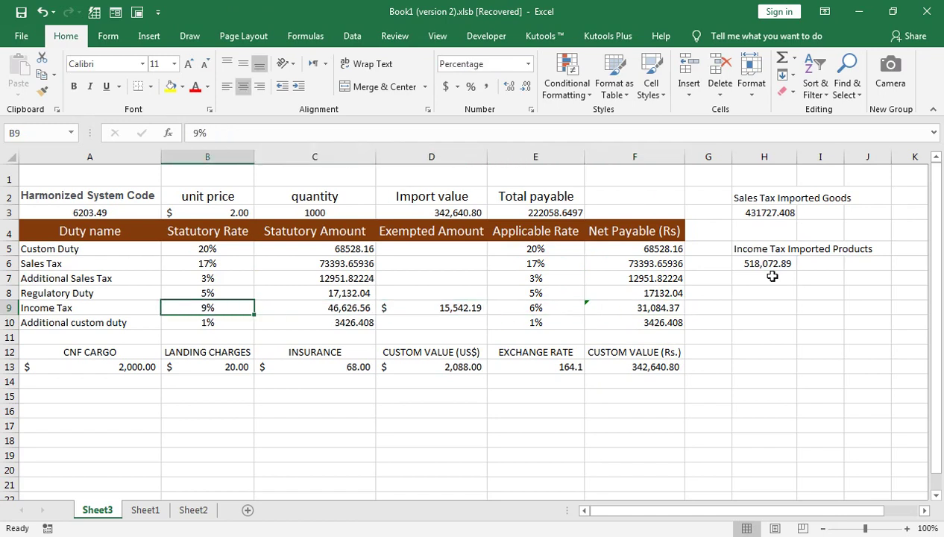
left_click(535, 213)
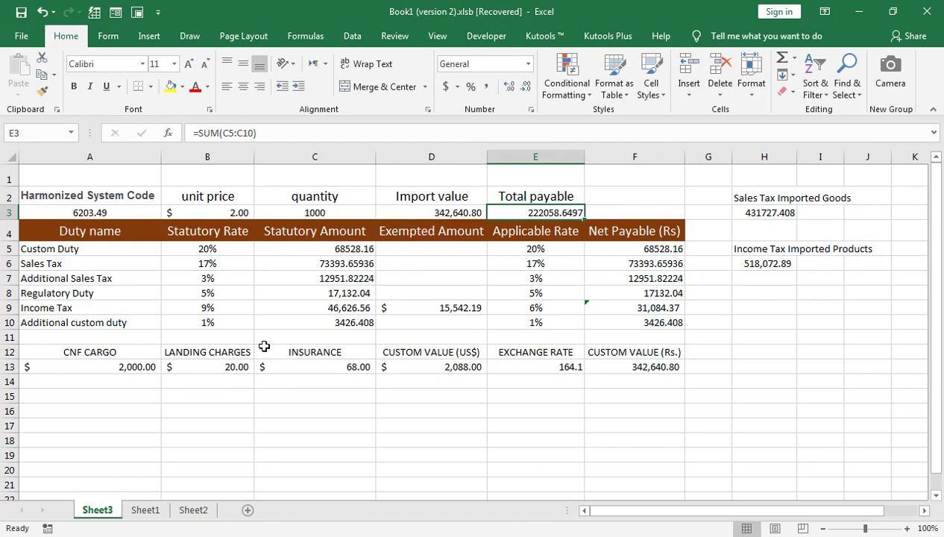
Switch from Excel to the tutorial author's YouTube Videos page in Chrome
left_click(276, 447)
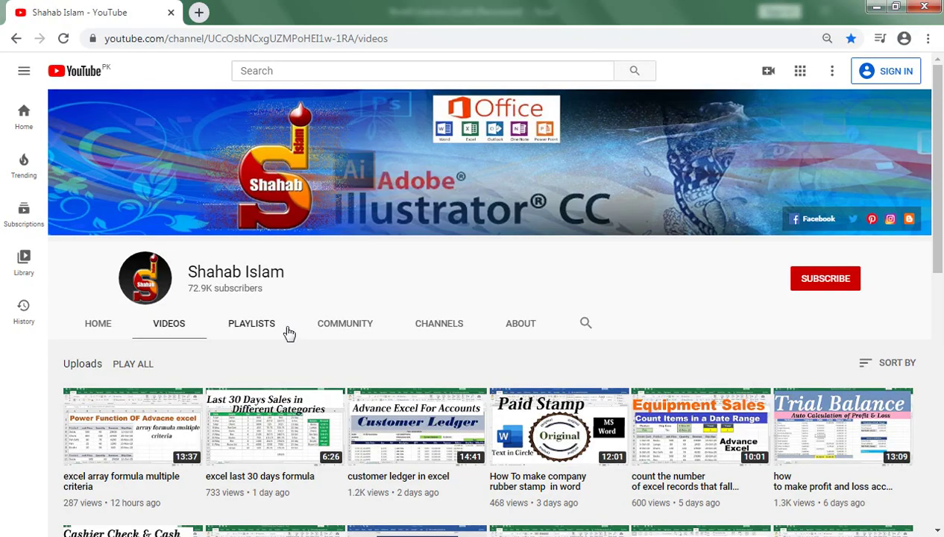